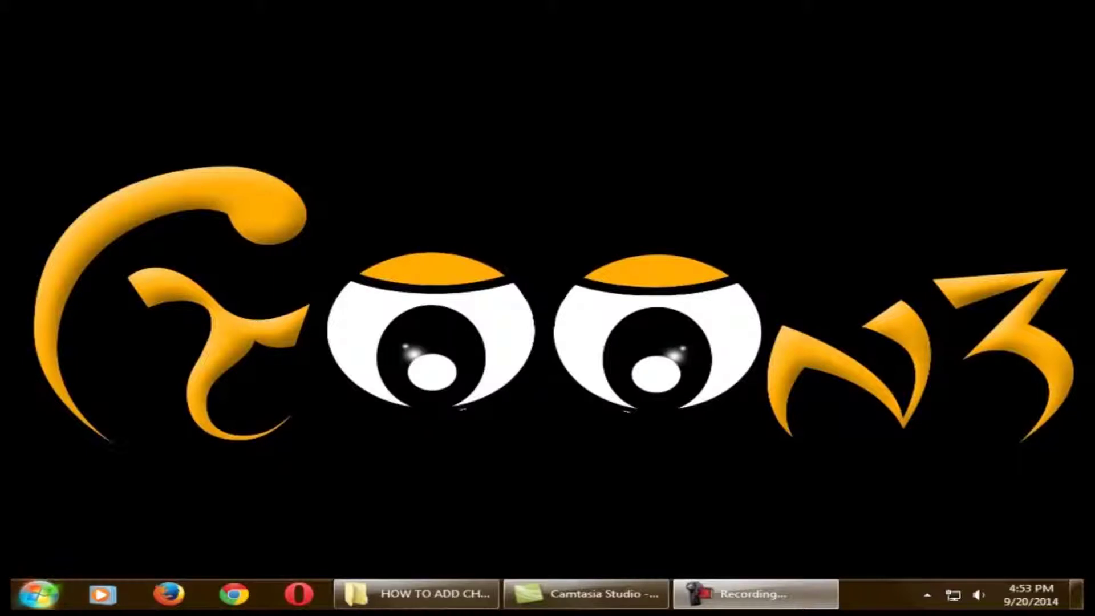
Launch Premiere Pro CS6, start a new project, and show the clips folder in Explorer
left_click(38, 595)
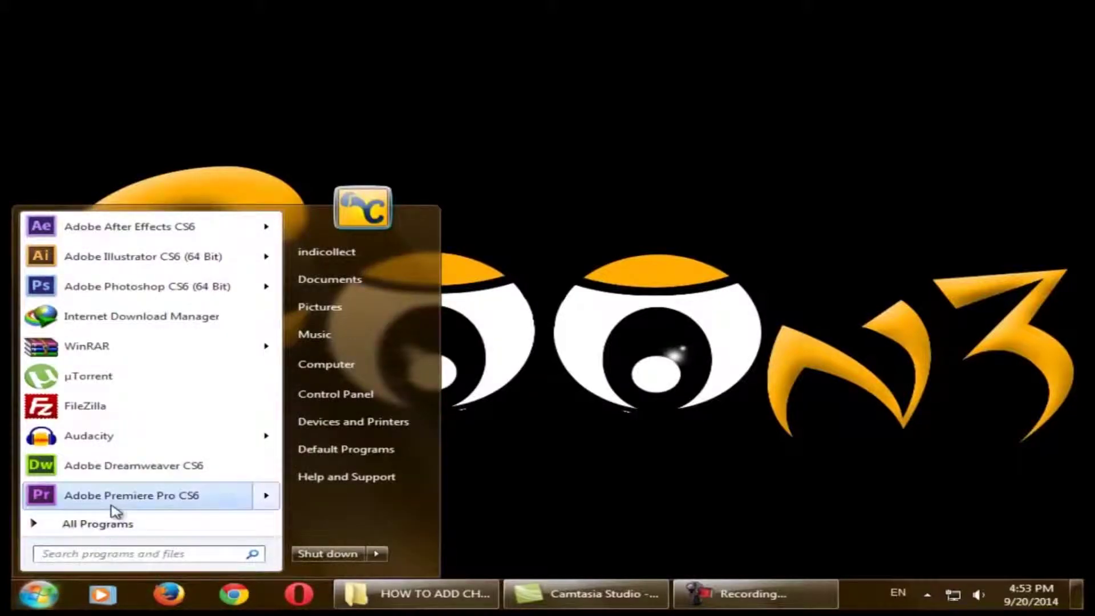
left_click(135, 497)
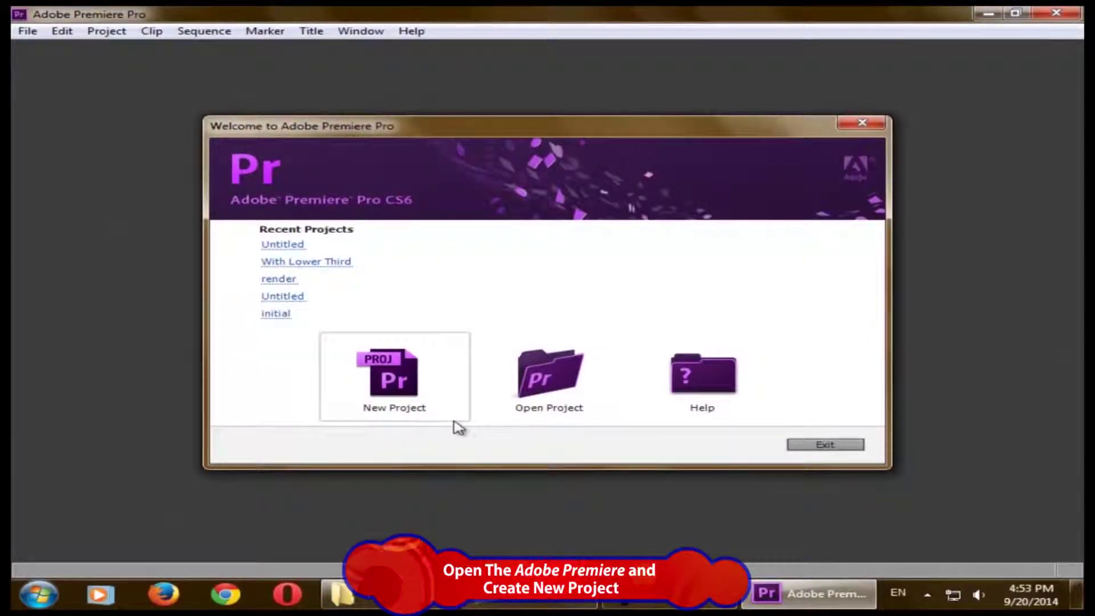
left_click(416, 381)
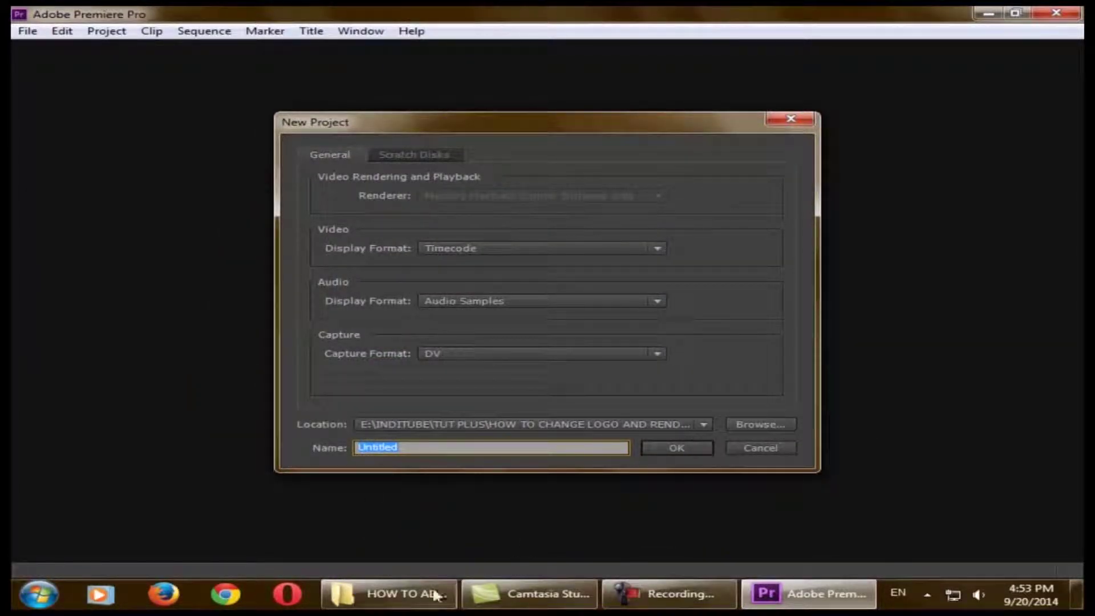
left_click(400, 593)
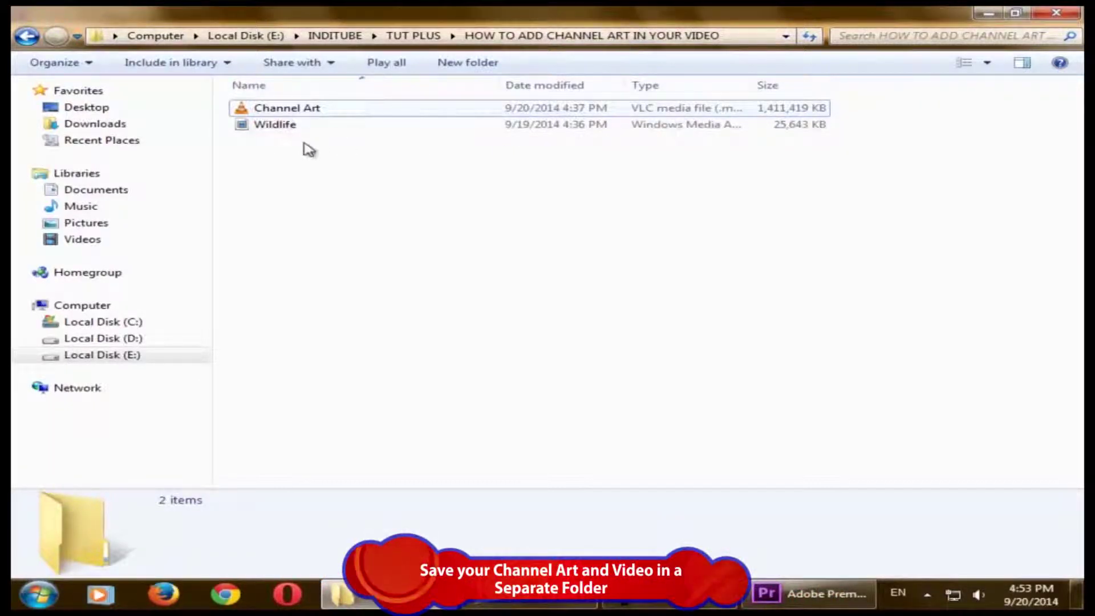
Copy the clips folder's path from the Explorer address bar and return to the New Project dialog
left_click(308, 125)
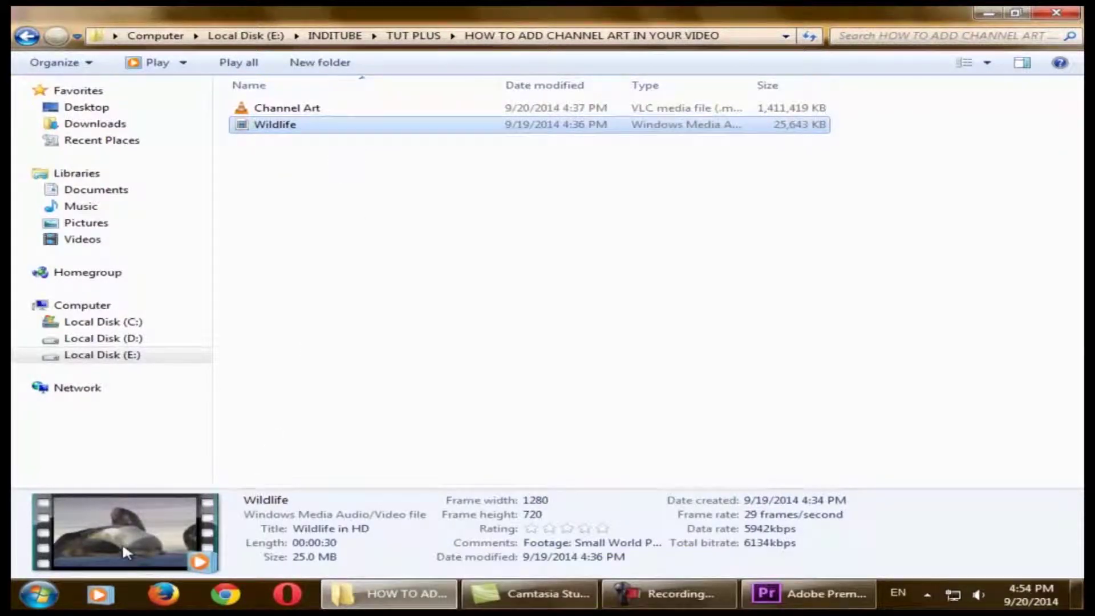
left_click(564, 308)
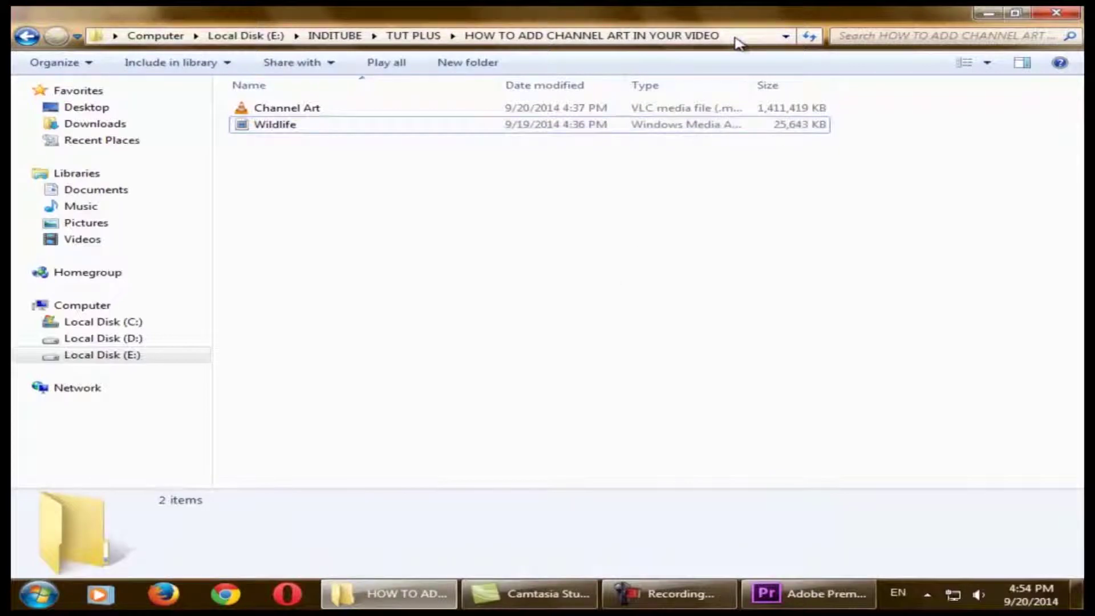
left_click(736, 37)
right_click(592, 38)
left_click(642, 89)
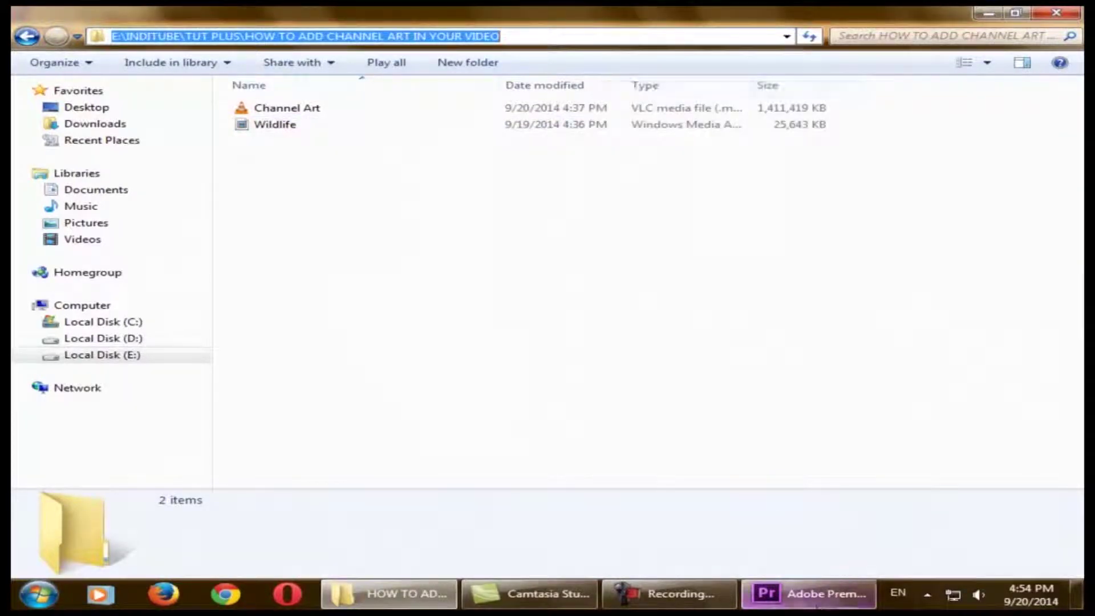
left_click(808, 593)
Set the project location to the pasted HOW TO ADD CHANNEL ART IN YOUR VIDEO folder
left_click(763, 425)
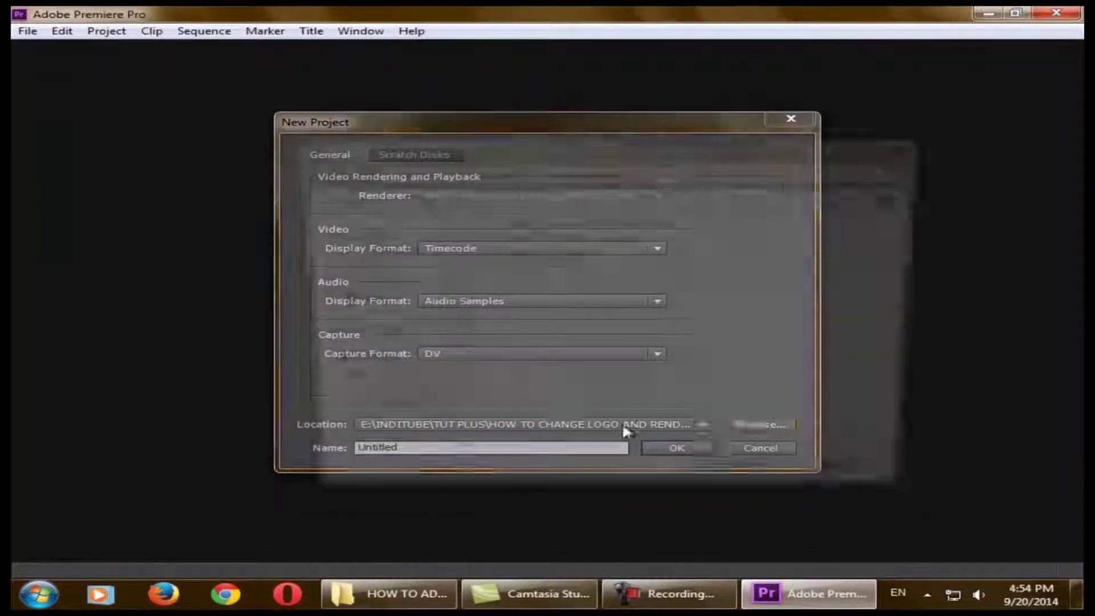
key("ctrl+v")
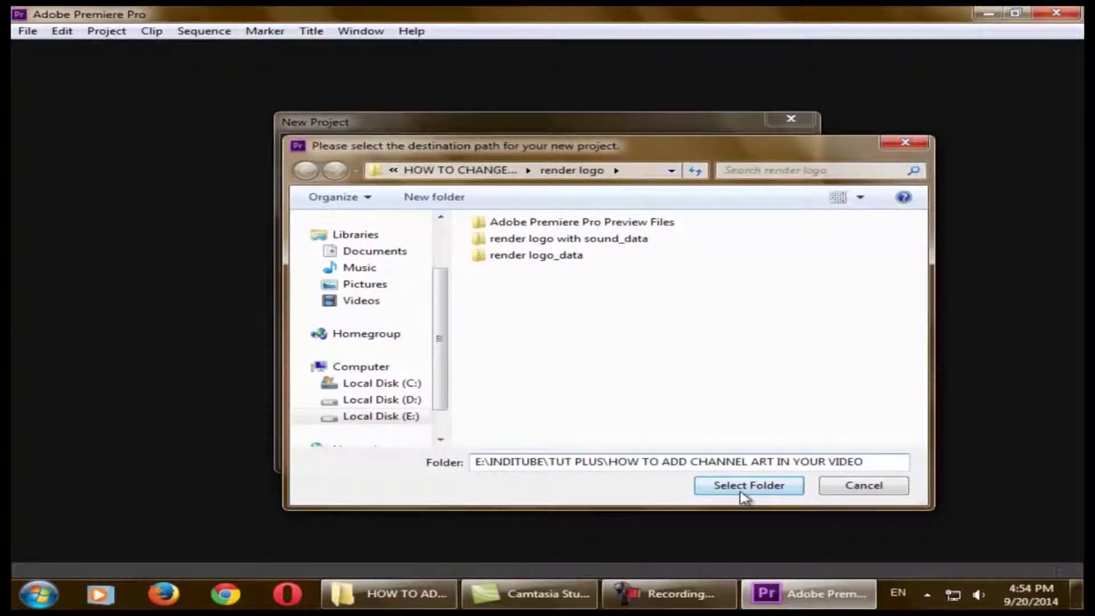
left_click(740, 495)
Name the project 'channel art' and create it
double_click(431, 445)
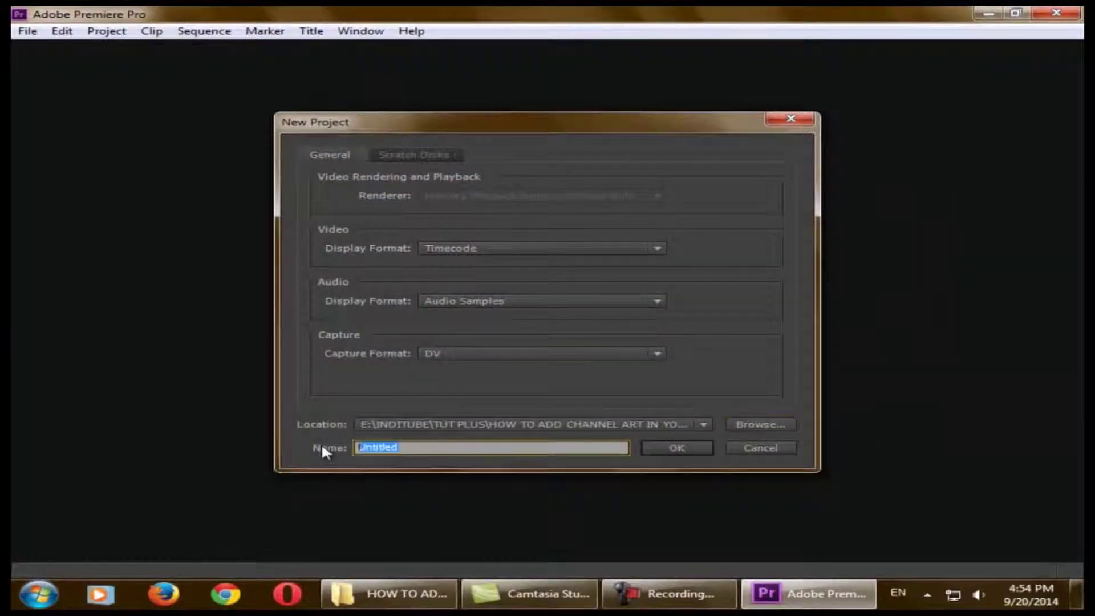
type("fdsgsd")
key("BackSpace")
key("BackSpace")
key("BackSpace")
key("BackSpace")
key("BackSpace")
key("BackSpace")
type("channel art")
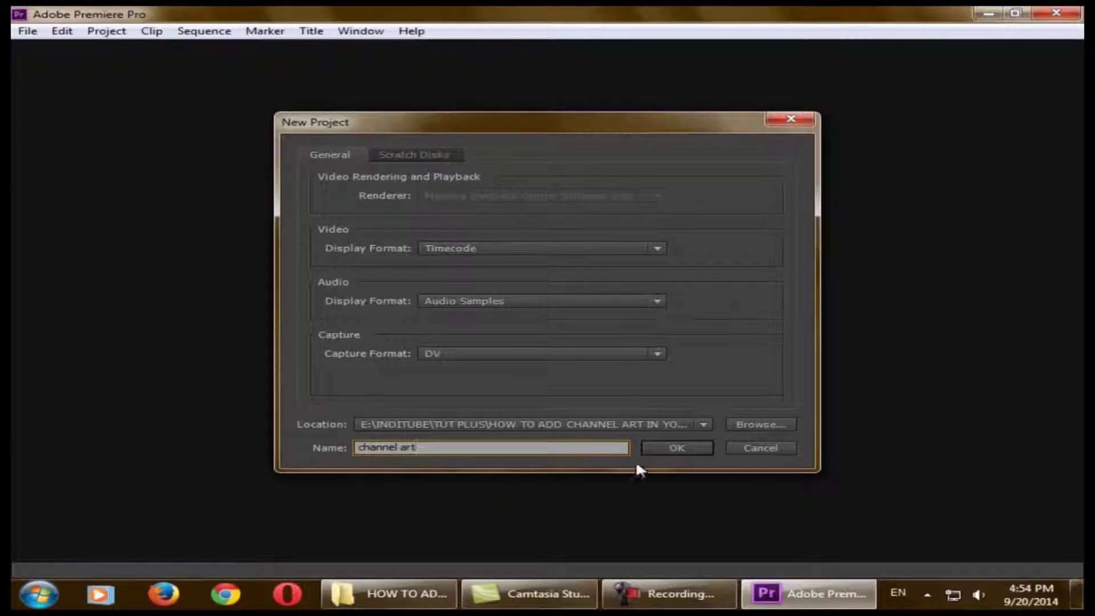
left_click(647, 449)
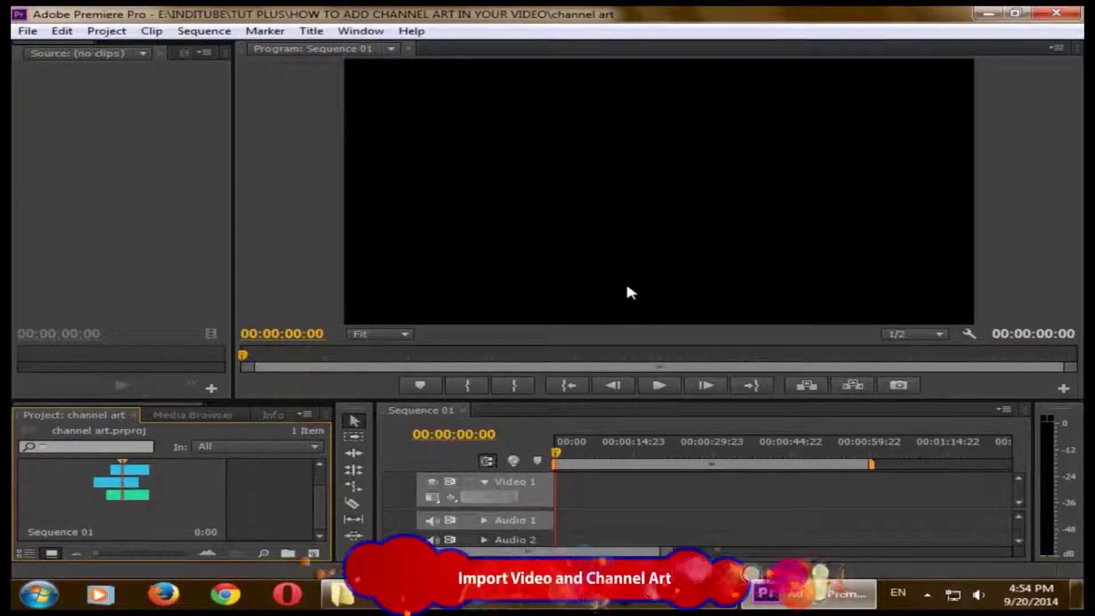
Import the Channel Art and Wildlife files into the Project panel together
right_click(261, 495)
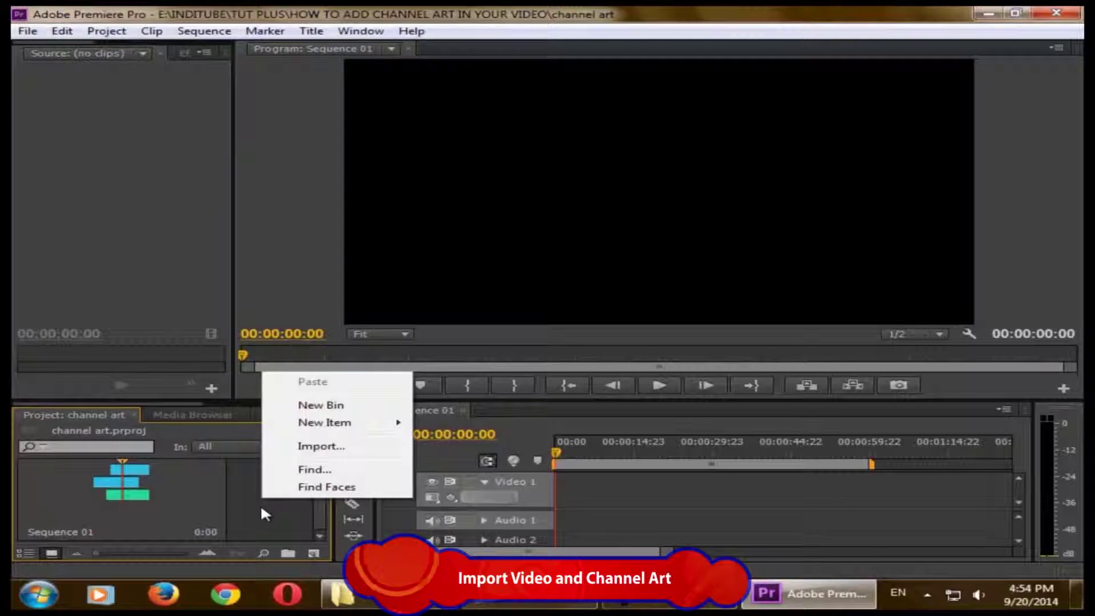
left_click(348, 451)
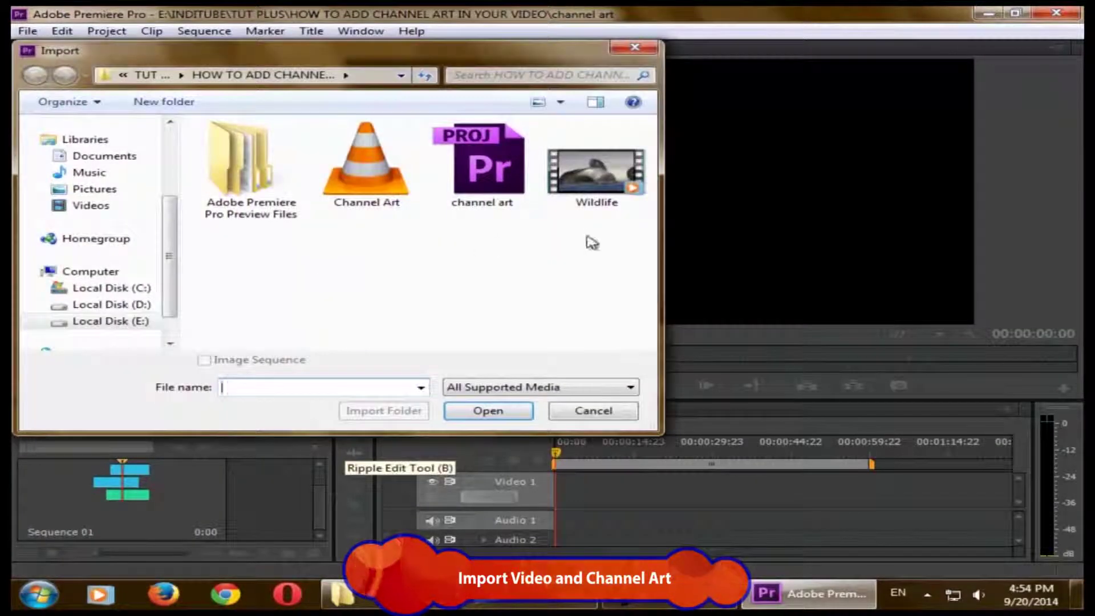
left_click(371, 172)
left_click(564, 177)
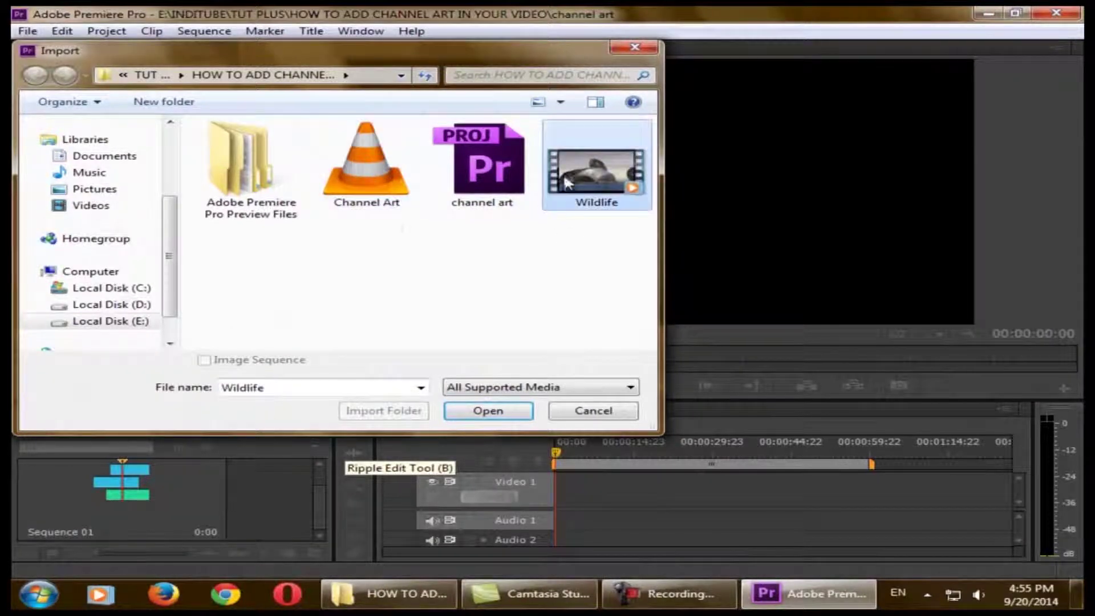
left_click(365, 176, "ctrl")
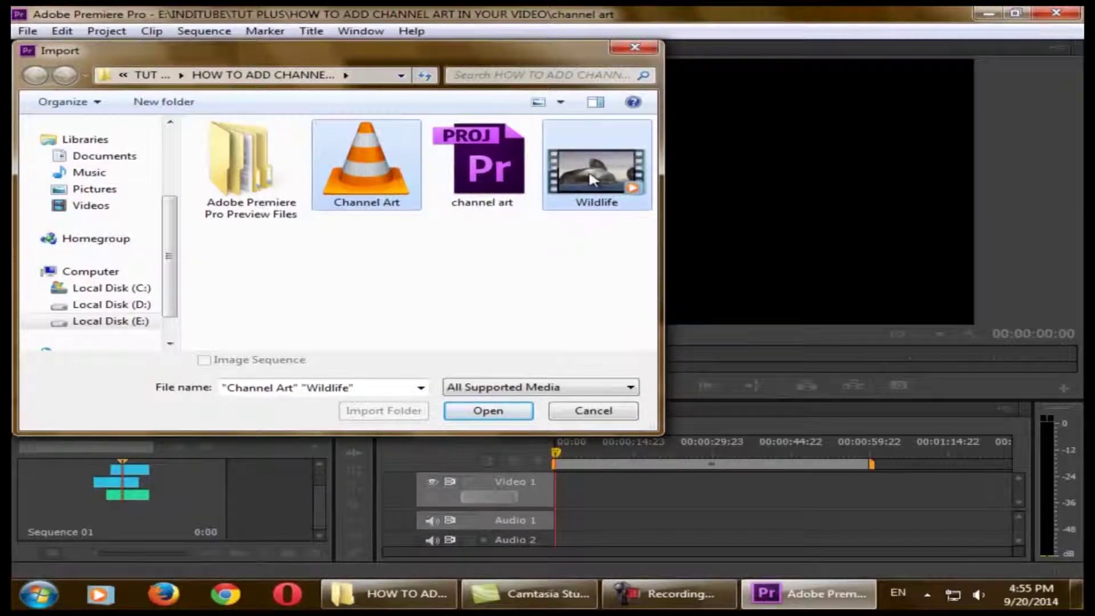
left_click(488, 411)
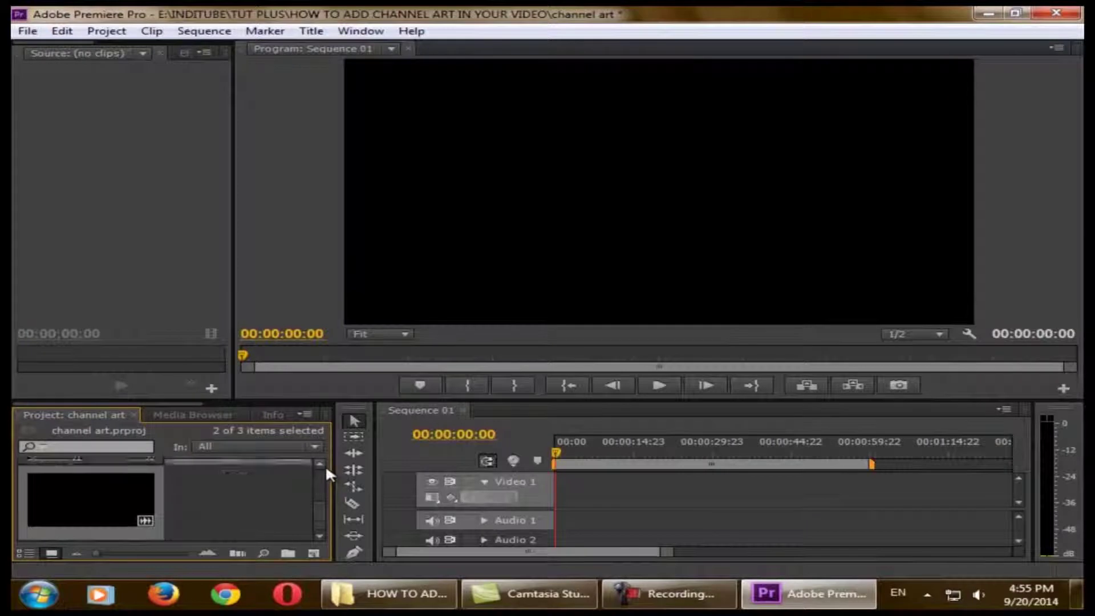
Drag Wildlife.wmv onto Sequence 01's timeline, bringing up the Clip Mismatch Warning
scroll(325, 464, "up", 3)
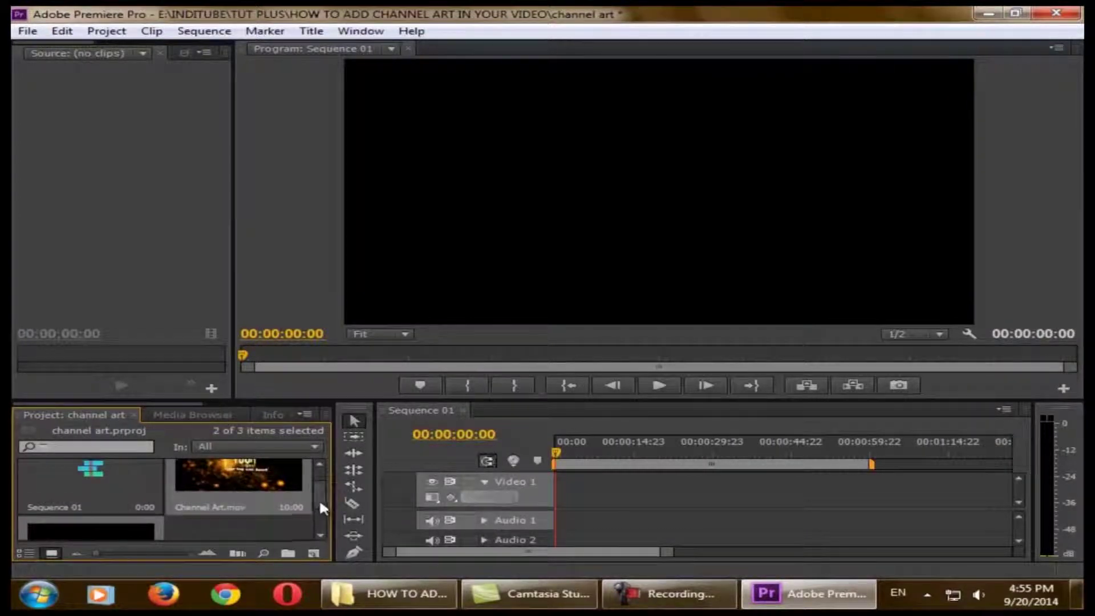
scroll(320, 503, "down", 3)
left_click(264, 508)
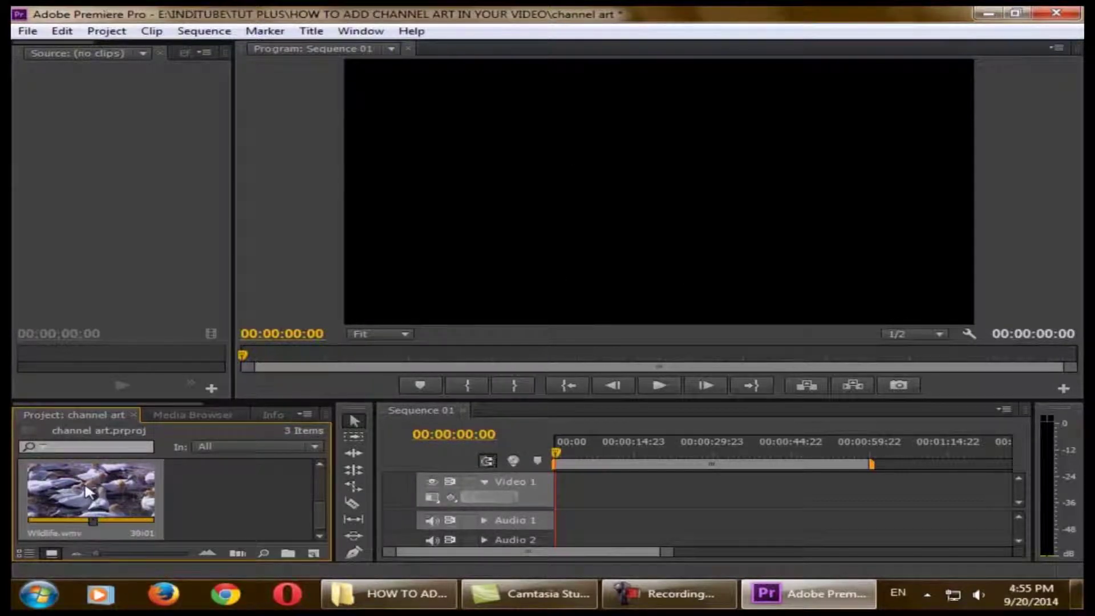
left_click_drag(86, 498, 574, 491)
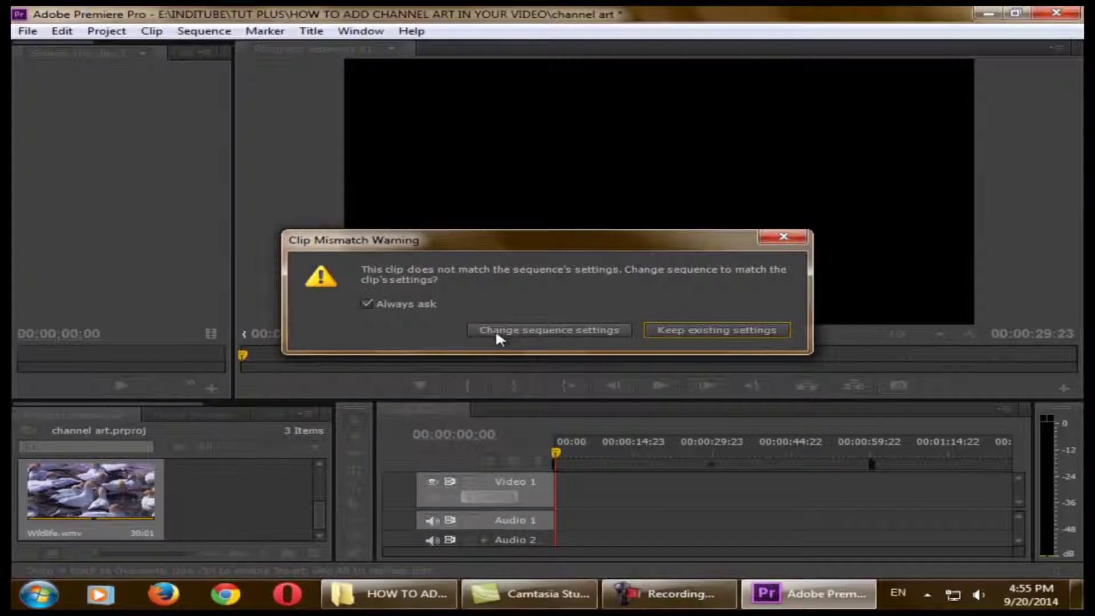
Match the sequence settings to Wildlife, scrub through the footage, and enlarge the timeline panel
left_click(546, 331)
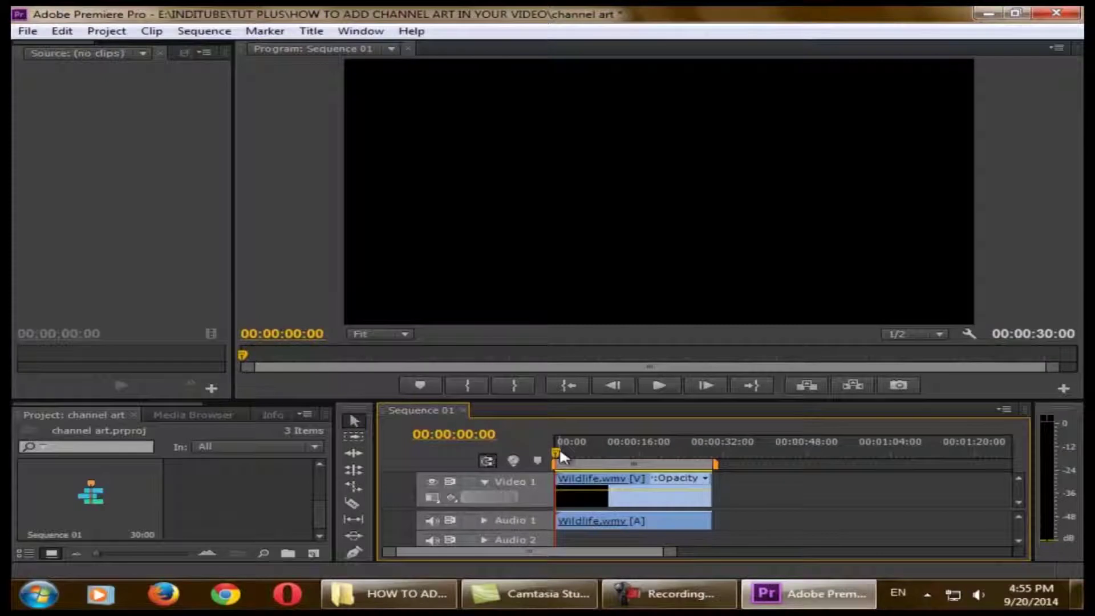
left_click_drag(556, 448, 580, 451)
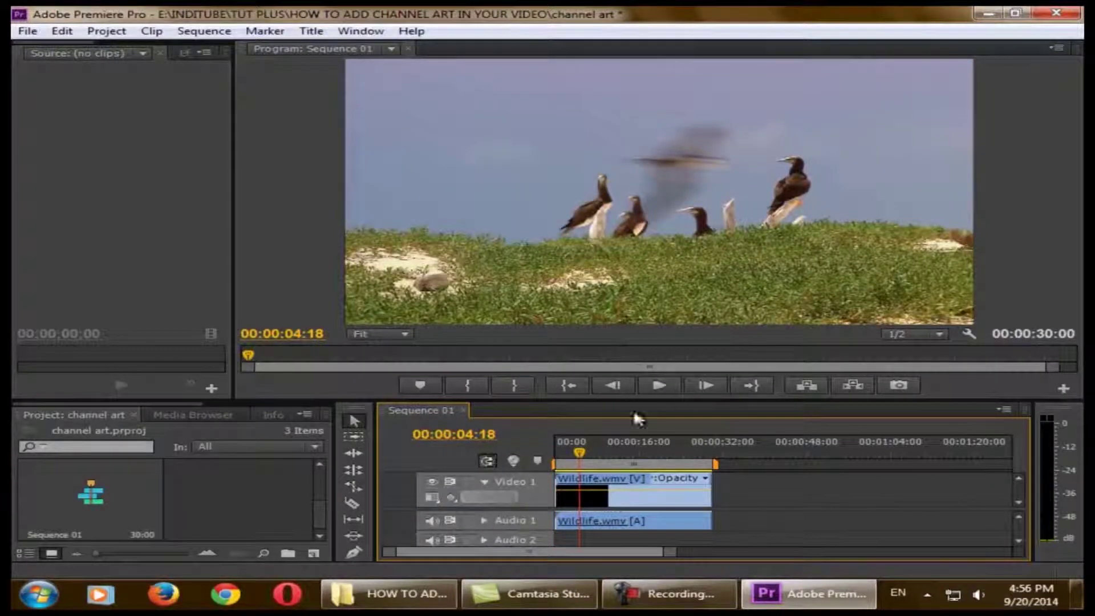
left_click_drag(582, 449, 525, 449)
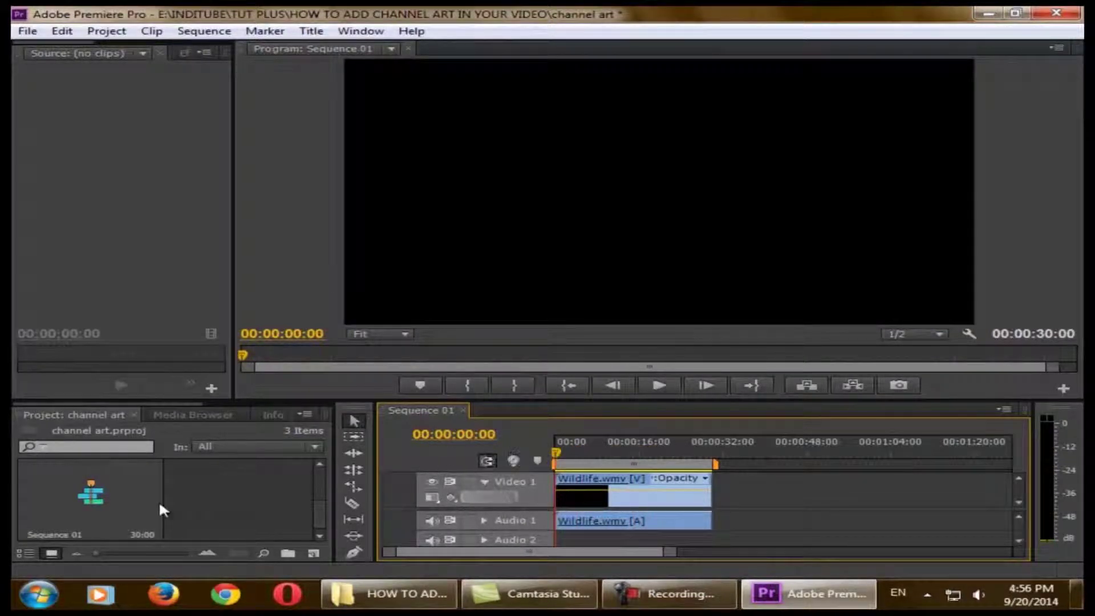
scroll(320, 501, "up", 3)
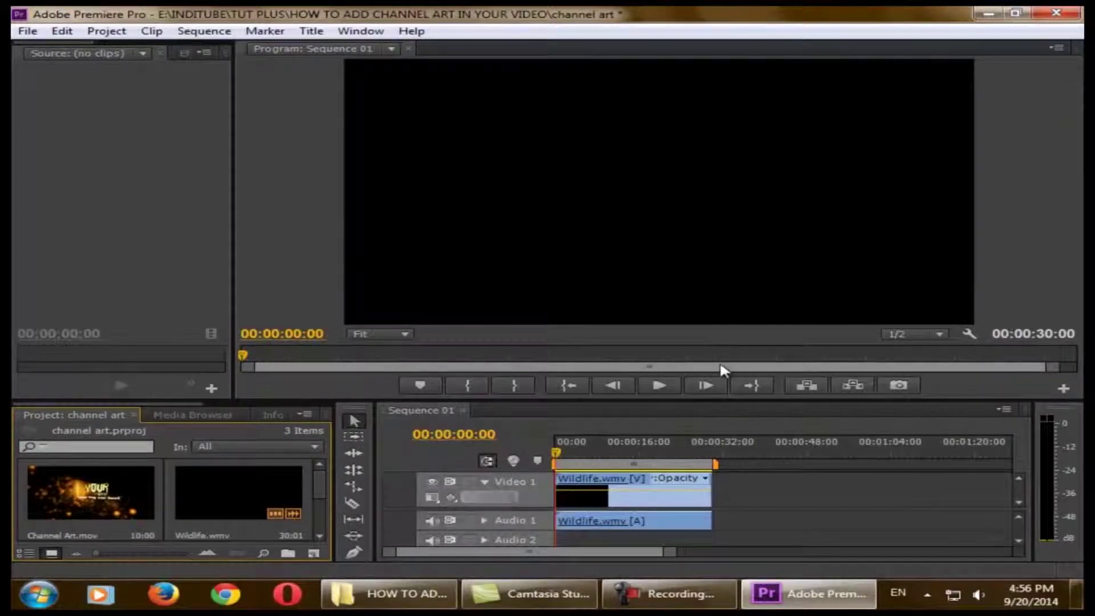
left_click_drag(719, 399, 717, 335)
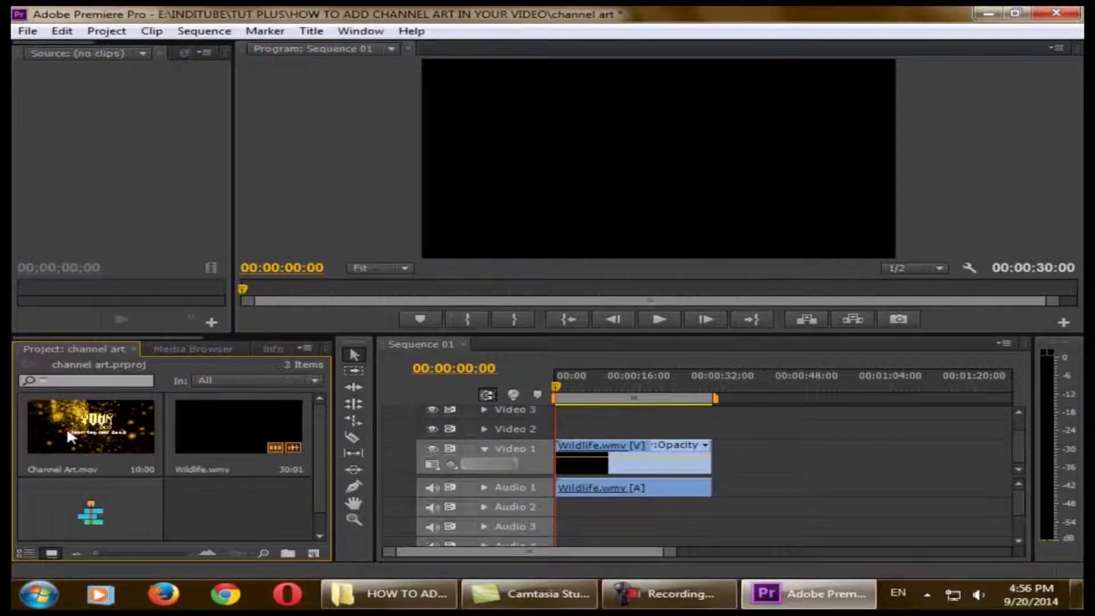
Place Channel Art.mov on Video 2 above Wildlife and preview the logo overlay
left_click_drag(66, 426, 579, 436)
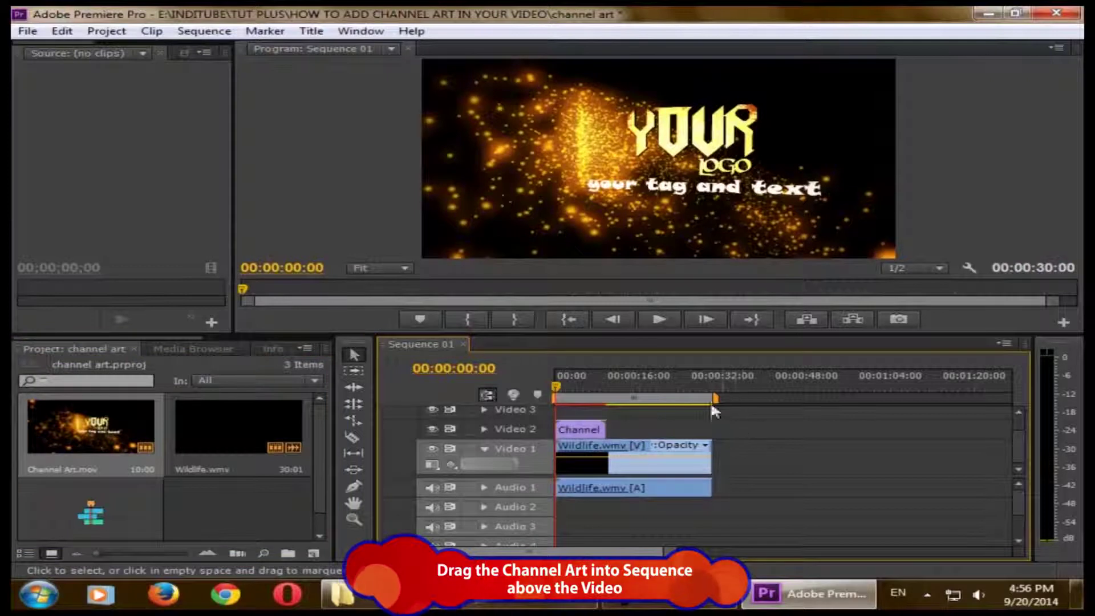
left_click_drag(562, 398, 573, 388)
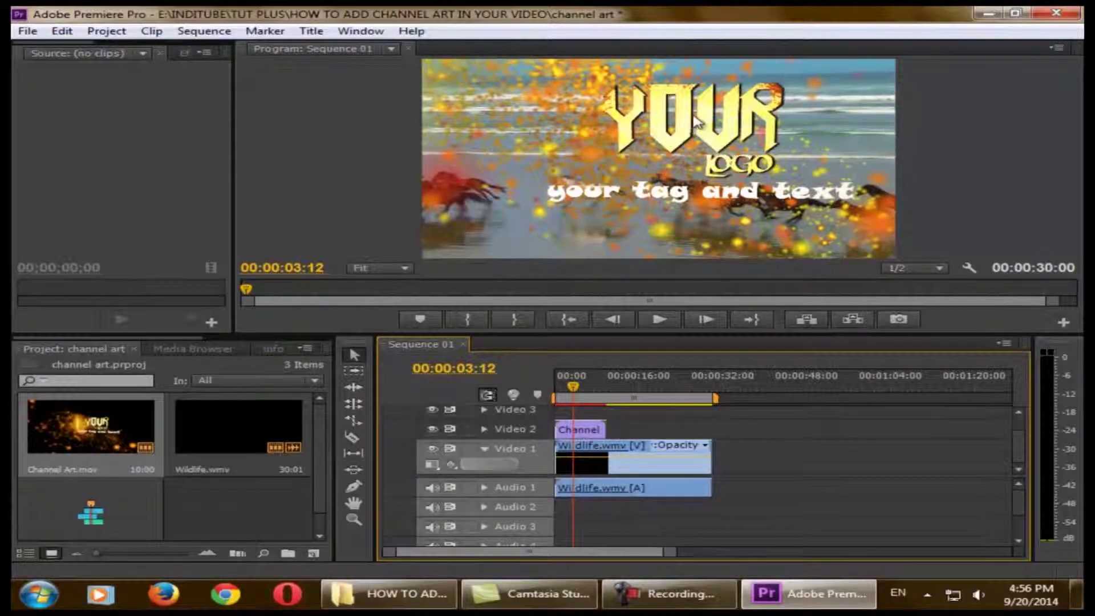
Scale the YOUR LOGO channel art down and move it into the frame's top-right corner
double_click(679, 130)
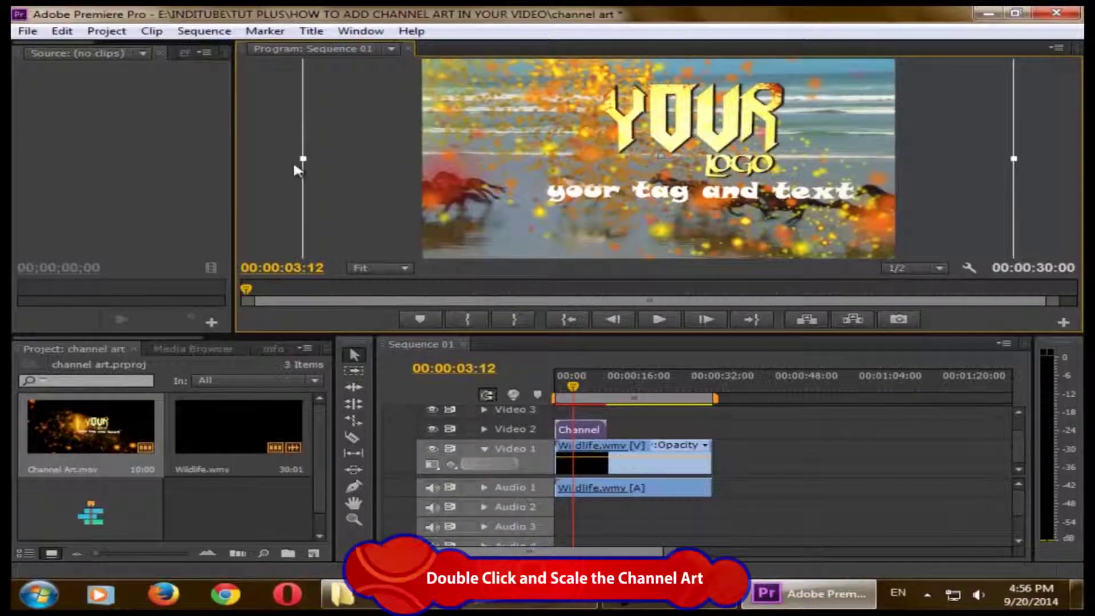
left_click_drag(301, 160, 561, 155)
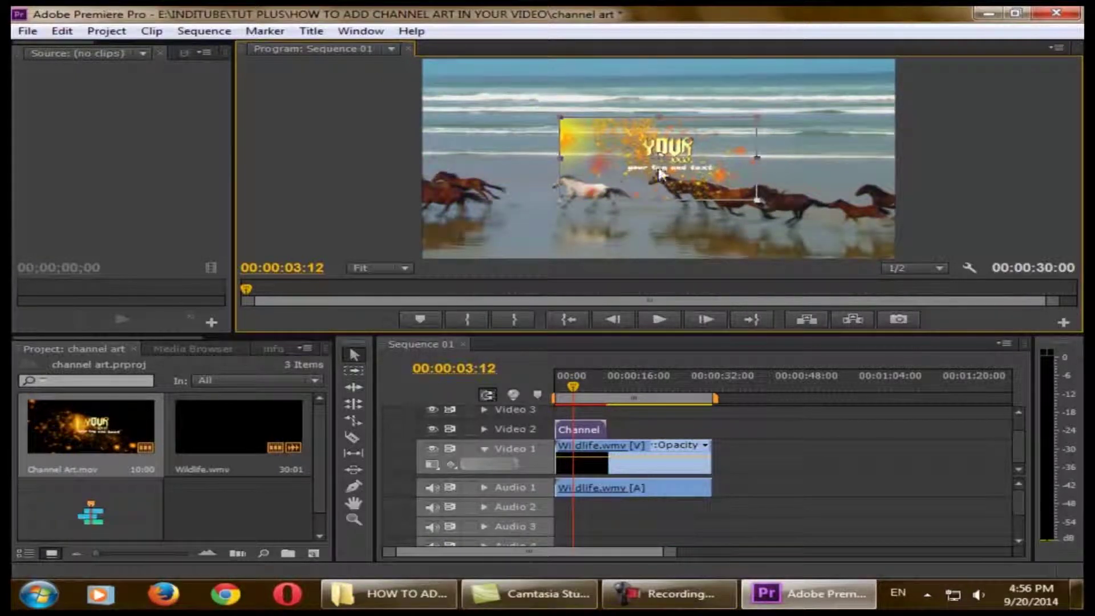
left_click_drag(660, 173, 815, 101)
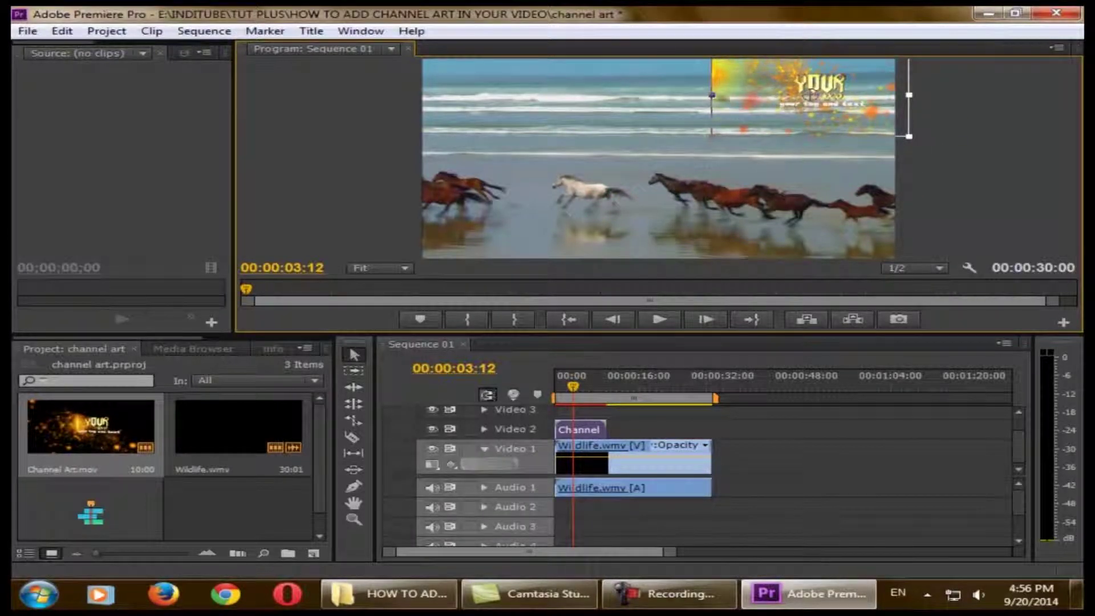
left_click_drag(711, 97, 729, 97)
left_click_drag(809, 114, 850, 102)
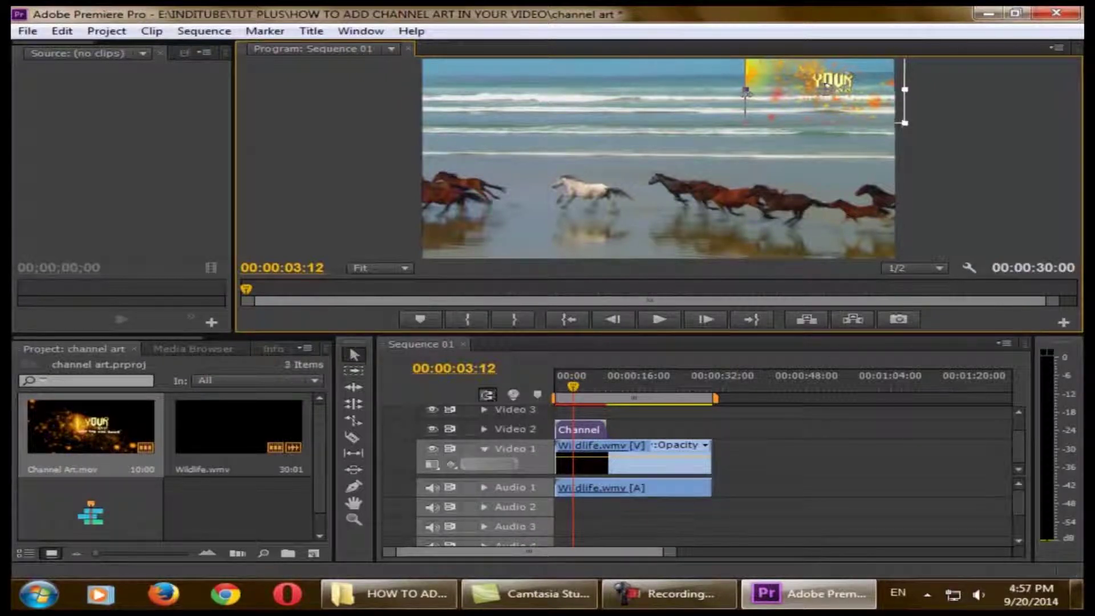
left_click_drag(746, 91, 750, 90)
left_click_drag(854, 107, 864, 100)
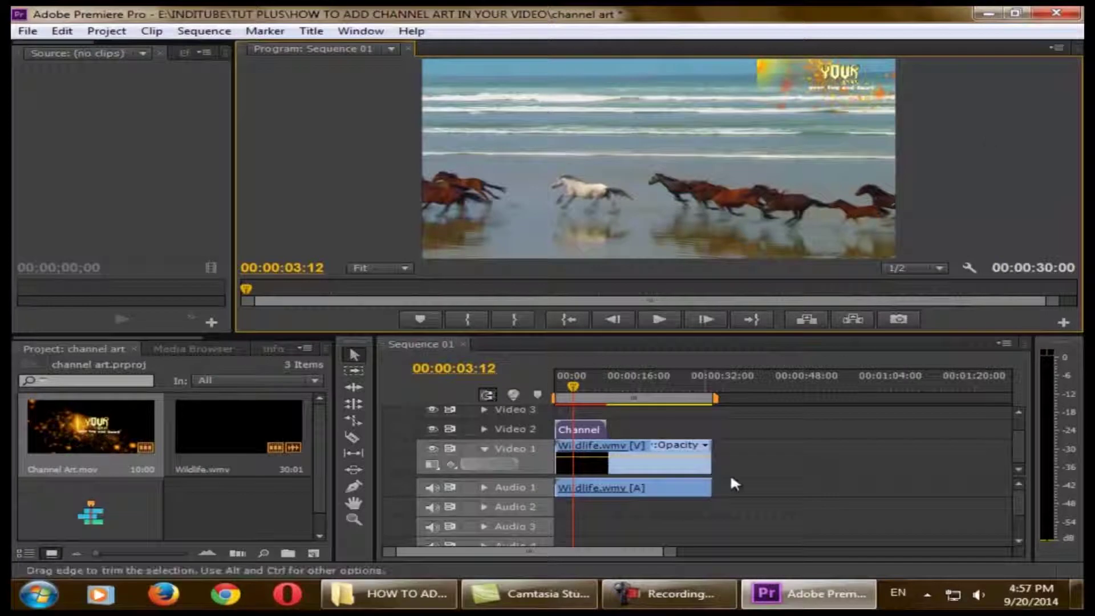
left_click(561, 385)
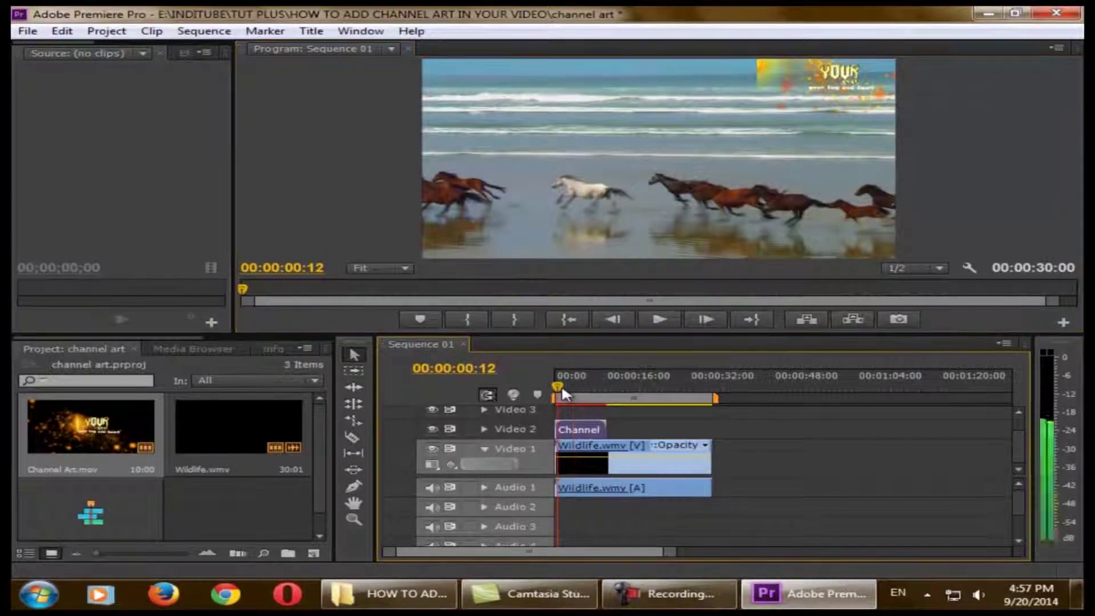
left_click(651, 321)
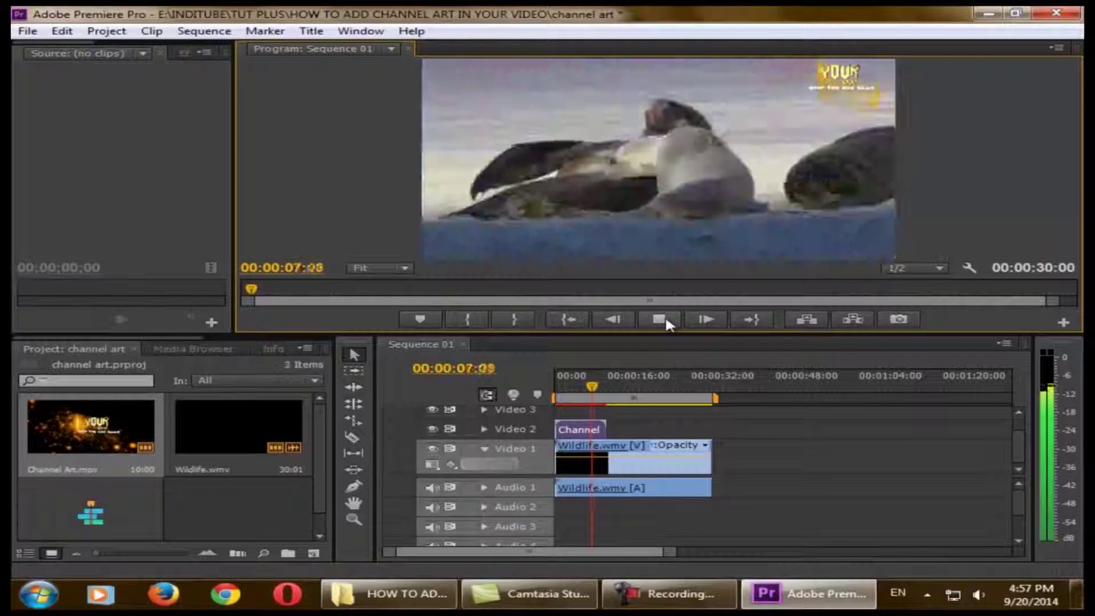
left_click(666, 320)
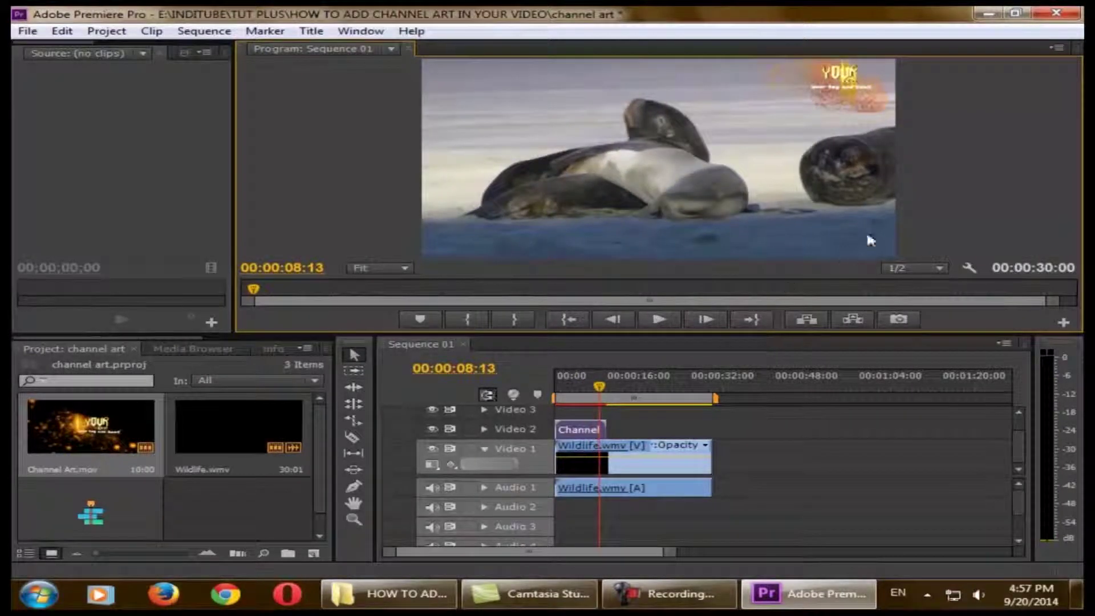
left_click(598, 390)
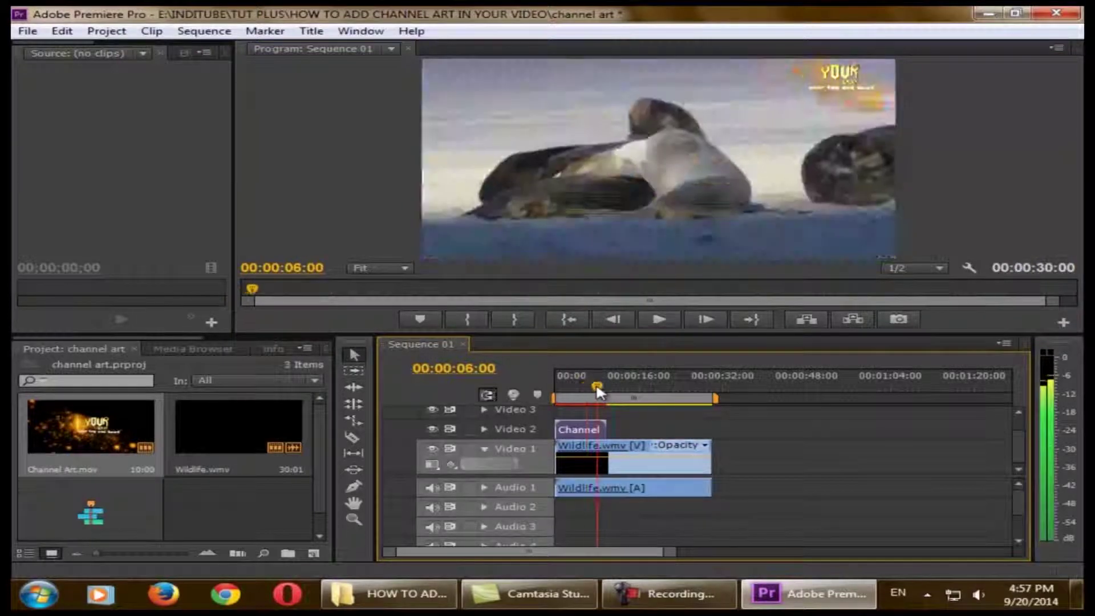
mouse_move(596, 390)
left_mouse_down()
mouse_move(659, 393)
mouse_move(580, 390)
left_mouse_up()
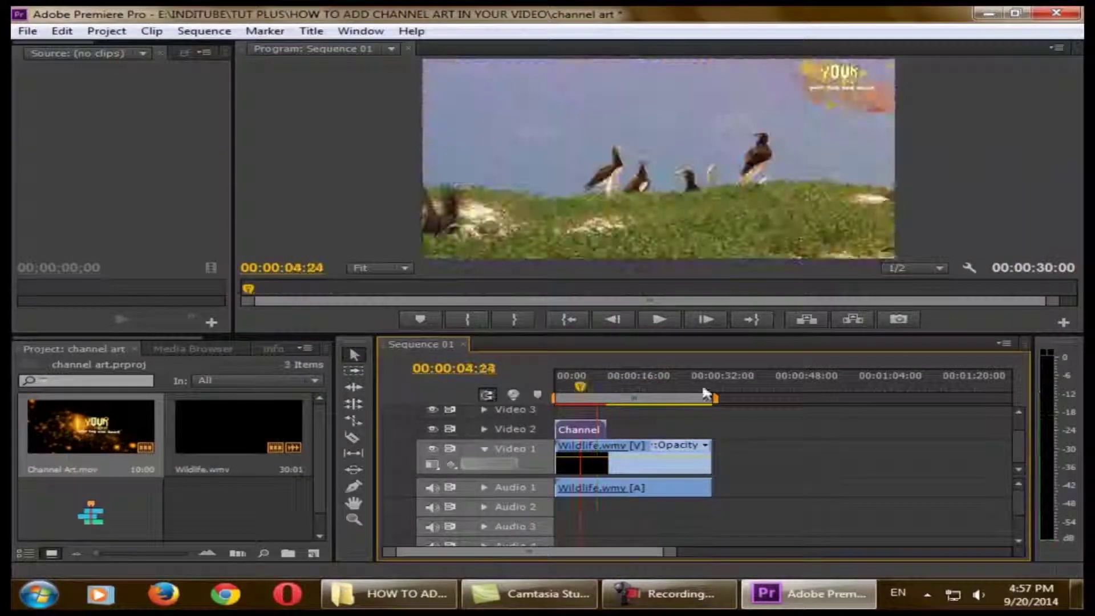
left_click(81, 430)
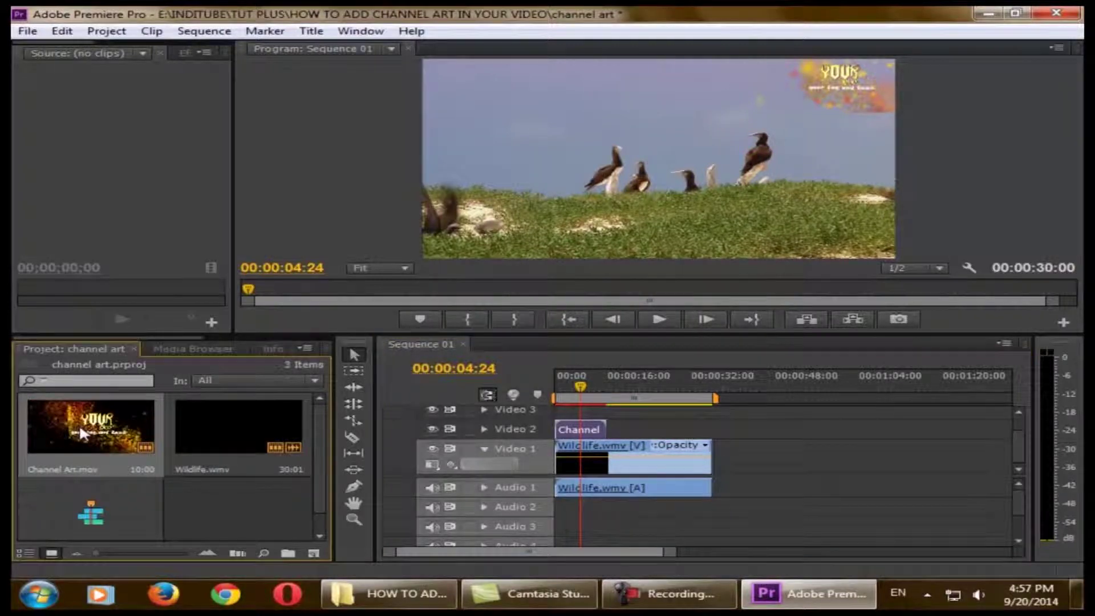
Drop a second Channel Art.mov right after the first on Video 2 and scrub to check it
left_click_drag(80, 433, 644, 396)
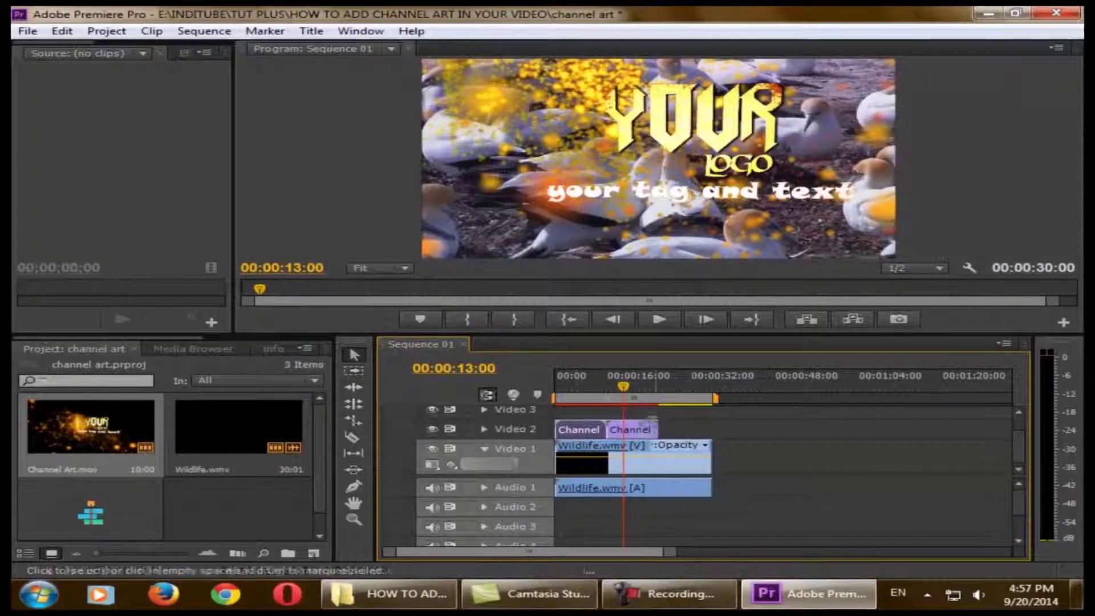
left_click_drag(630, 385, 584, 386)
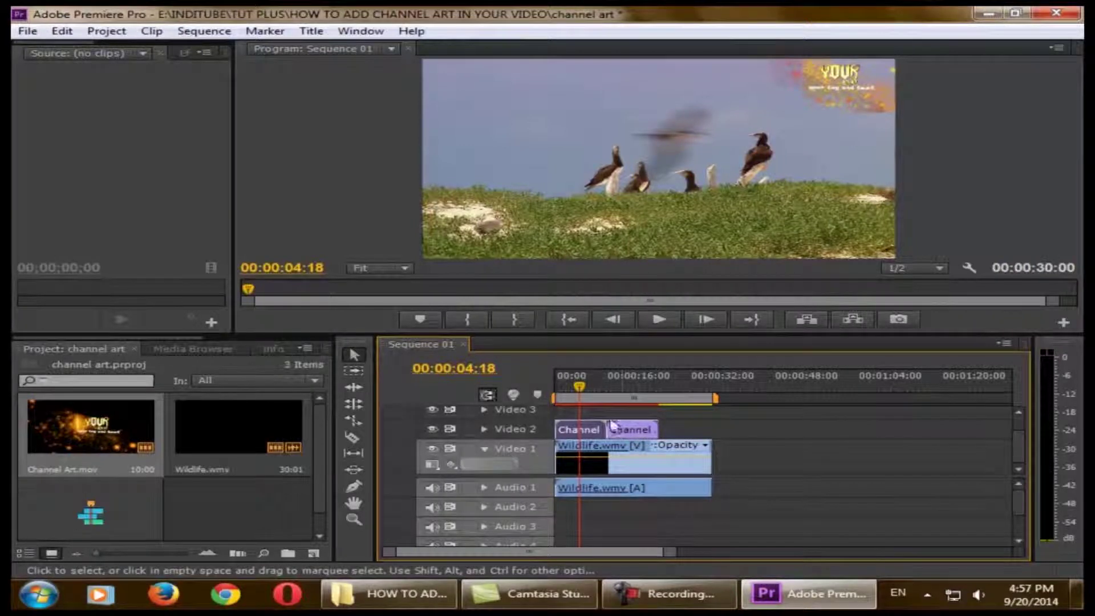
left_click(621, 386)
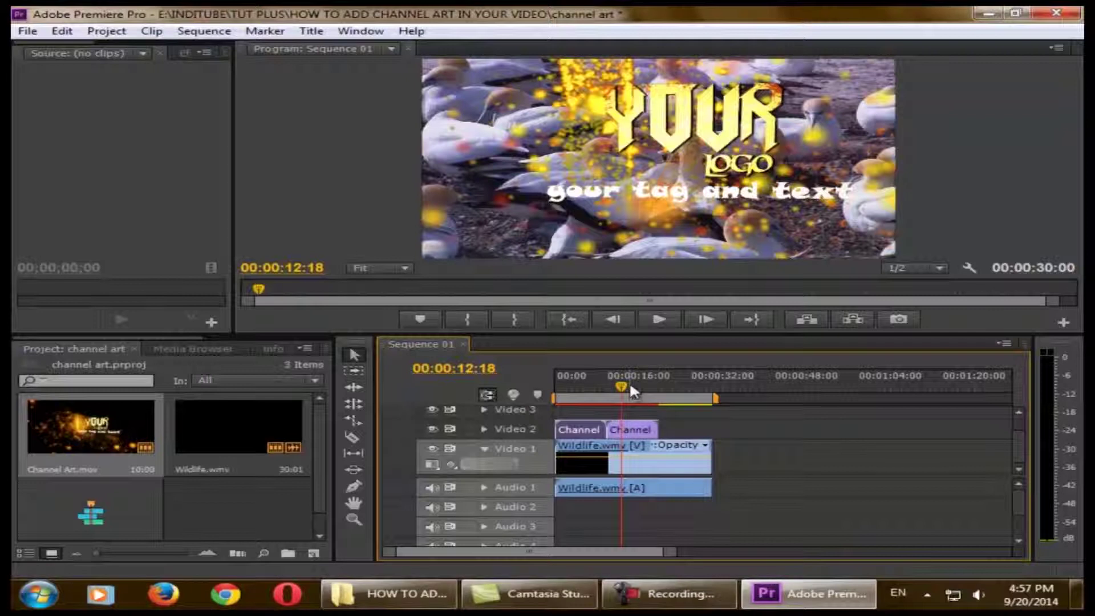
left_click_drag(628, 381, 568, 383)
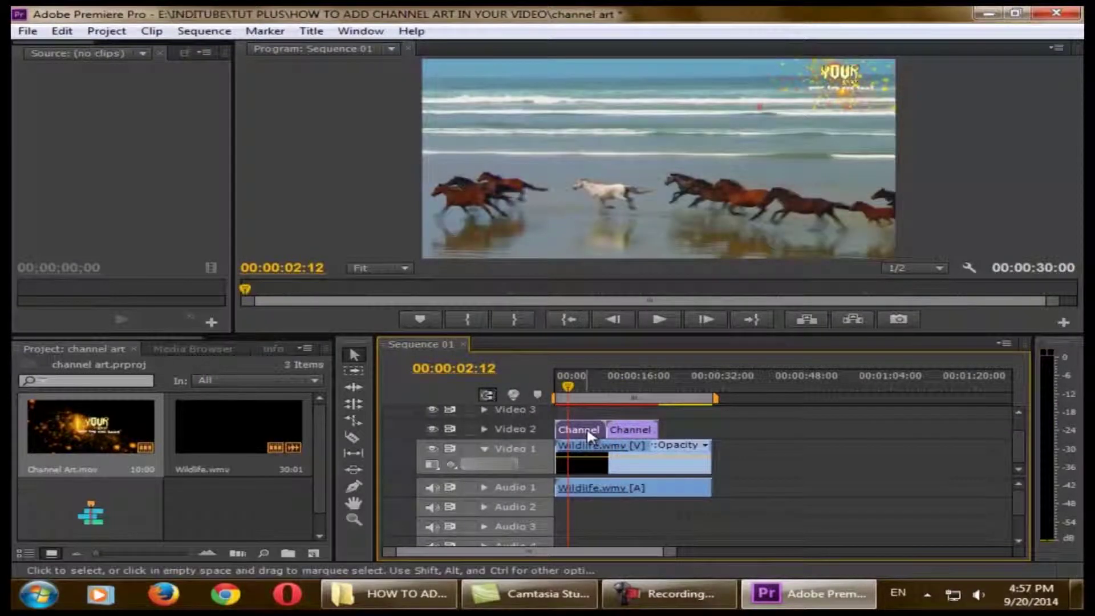
Copy the first Channel Art clip and paste its attributes onto the second clip
right_click(589, 435)
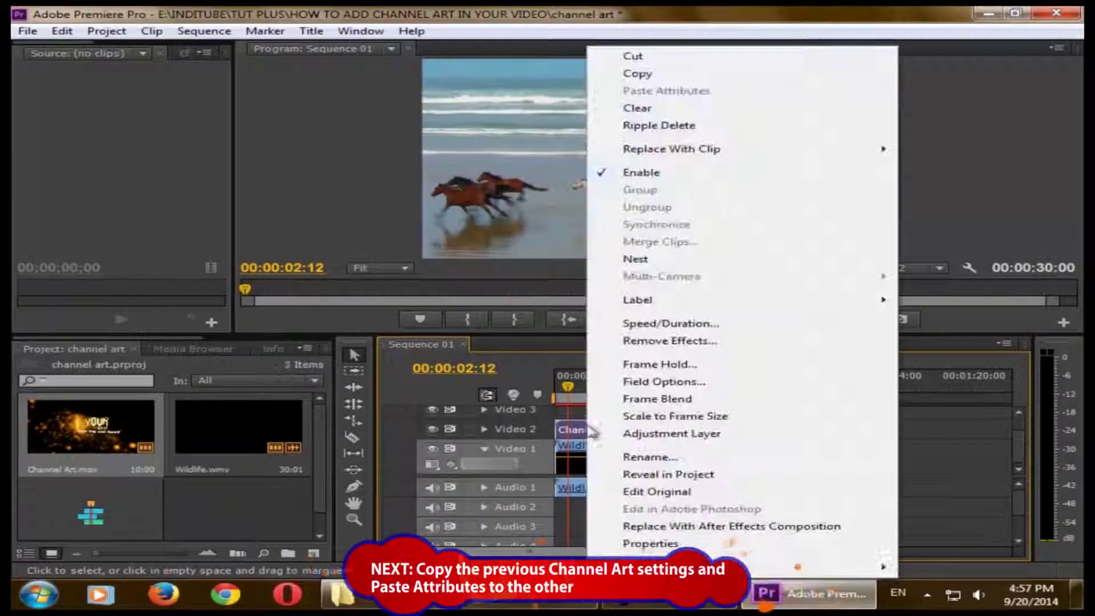
left_click(659, 75)
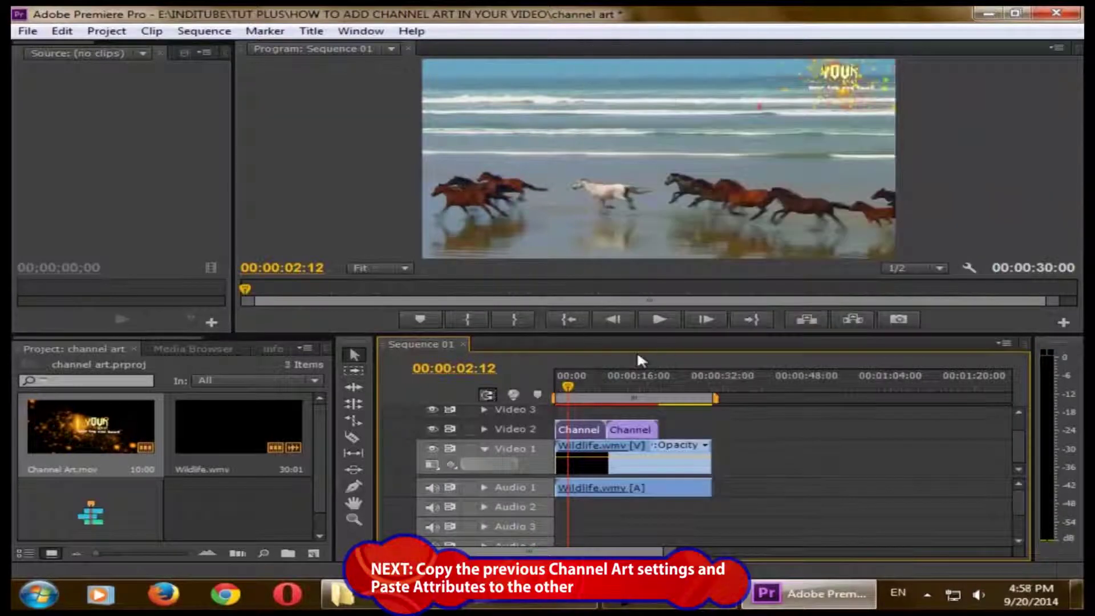
left_click_drag(570, 394, 625, 394)
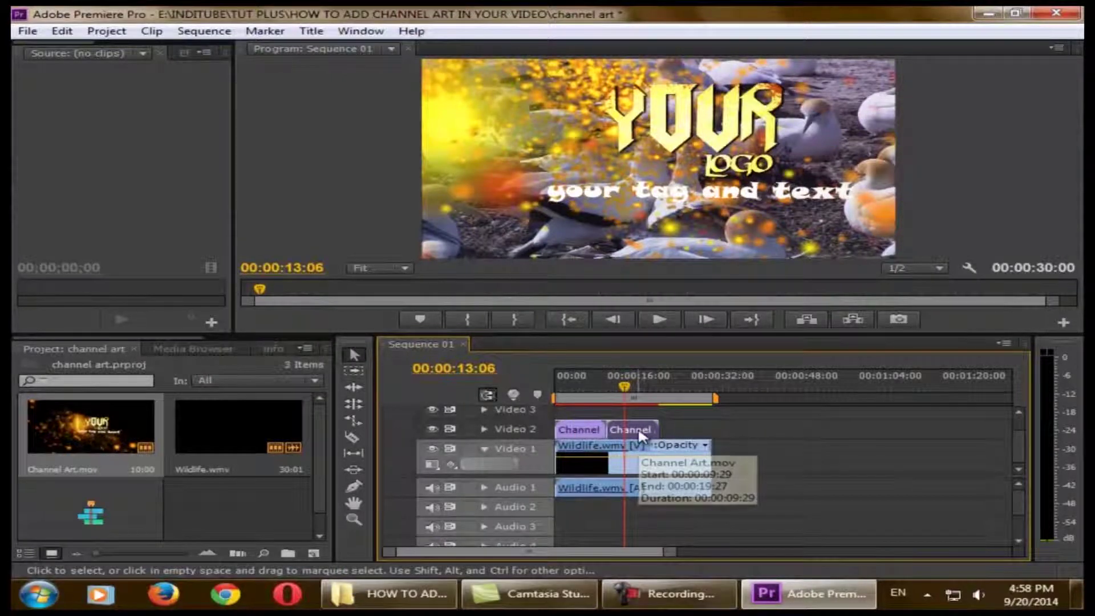
right_click(638, 426)
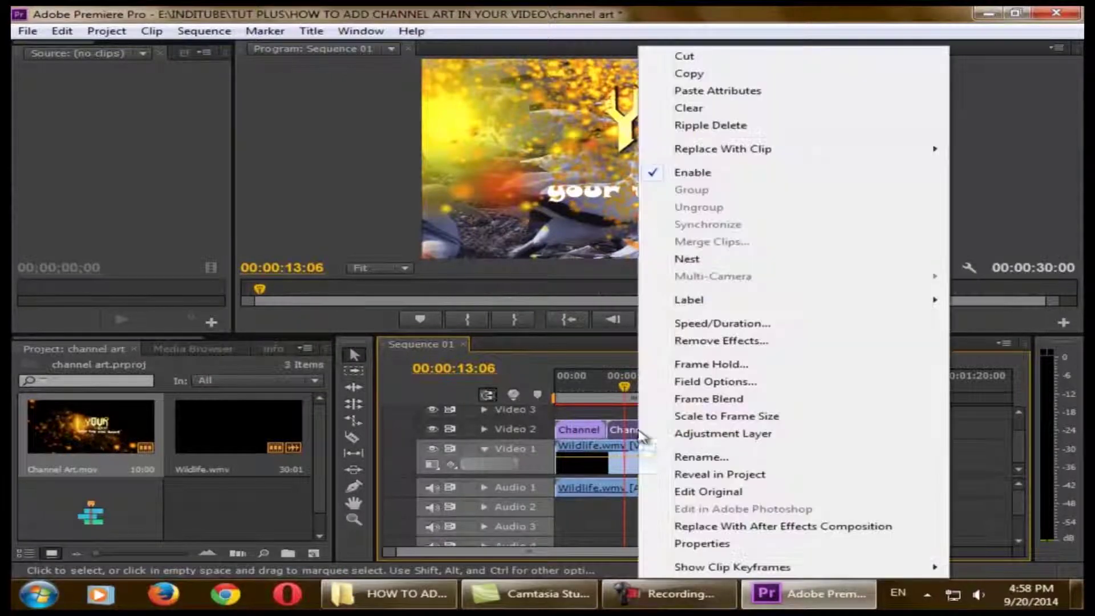
left_click(735, 91)
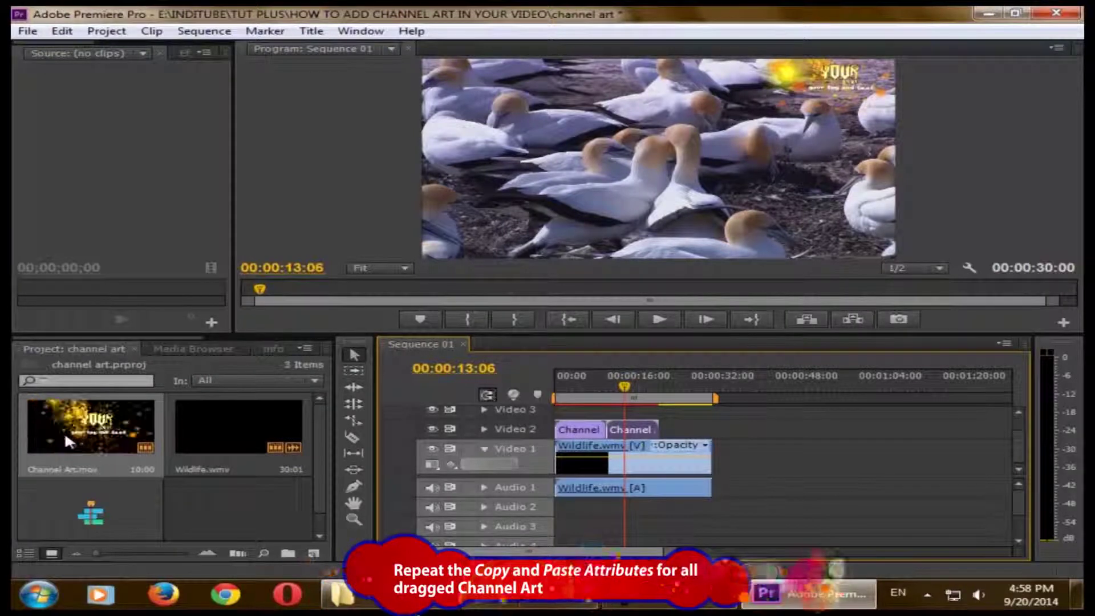
Add a third Channel Art.mov clip after the second on Video 2 and paste its attributes
left_click_drag(64, 432, 689, 454)
left_click_drag(624, 382, 679, 400)
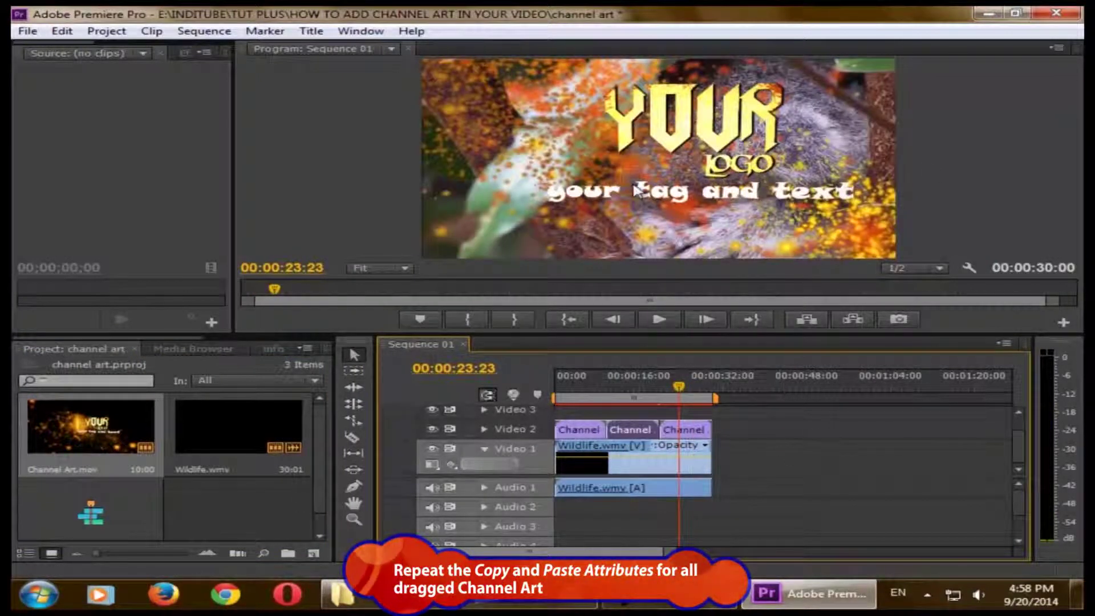
left_click(676, 431)
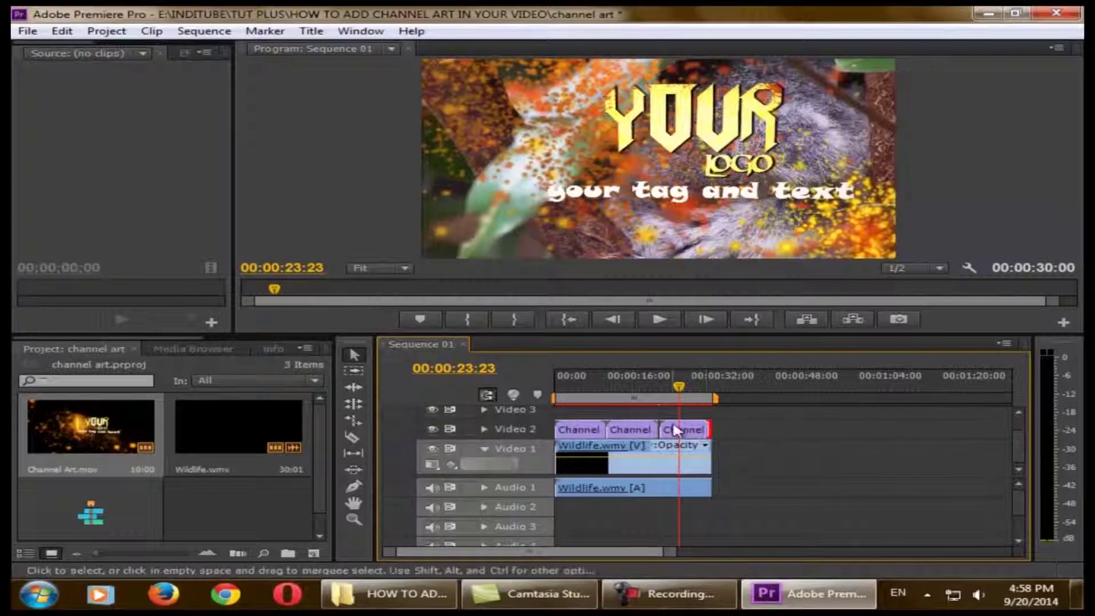
right_click(689, 435)
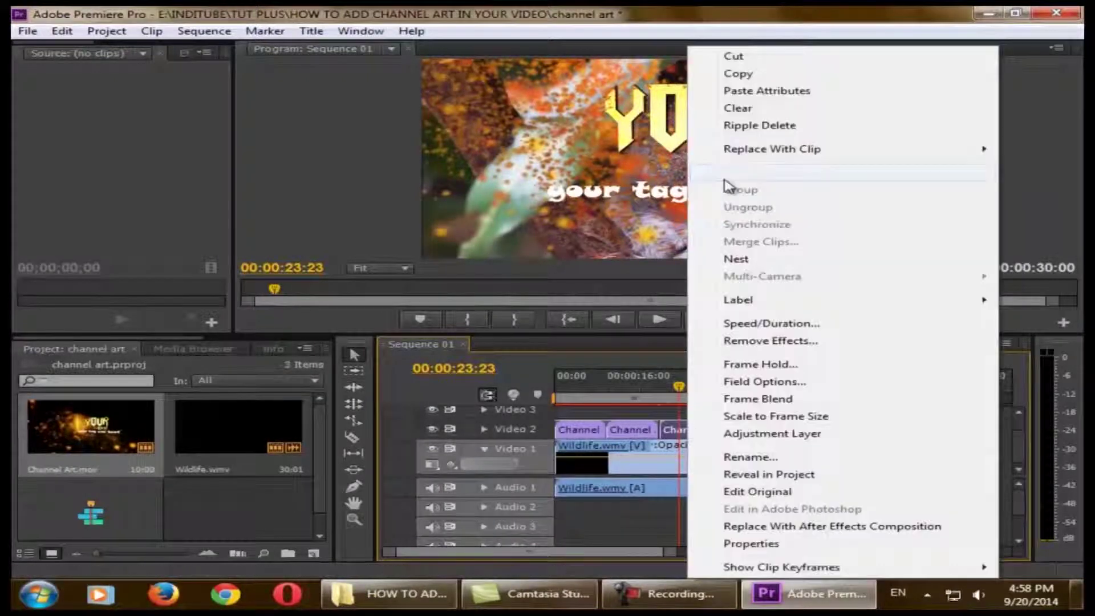
left_click(791, 91)
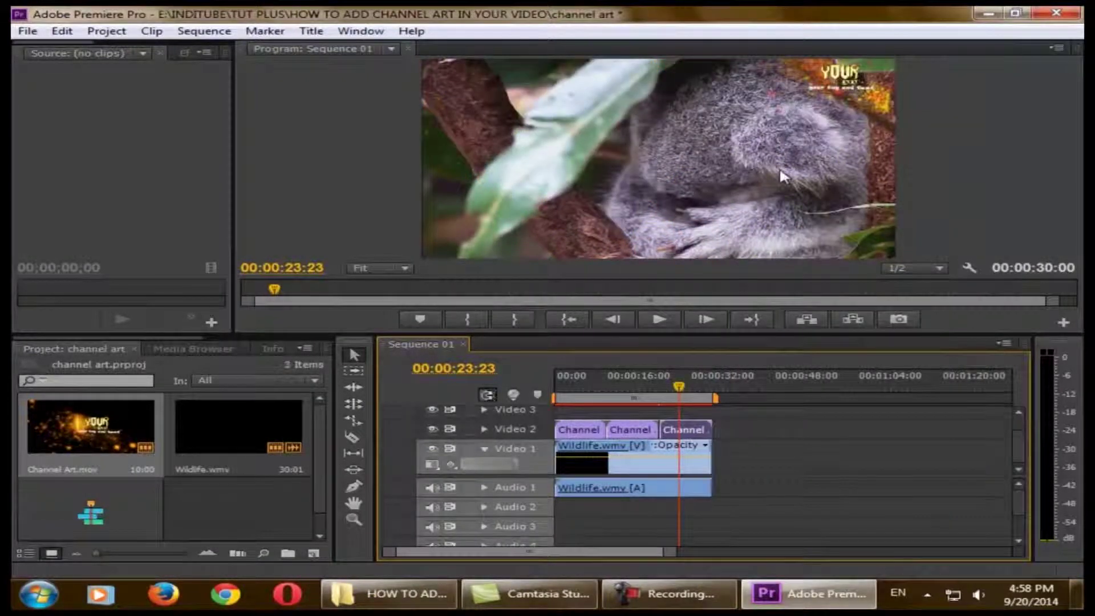
left_click_drag(677, 391, 568, 396)
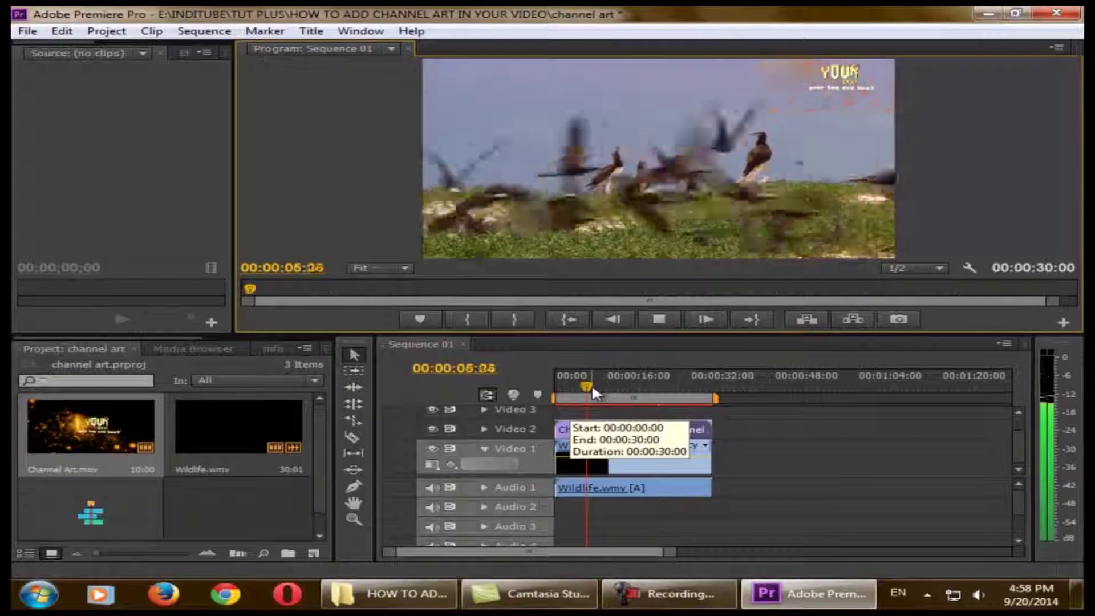
left_click(599, 387)
left_click(659, 319)
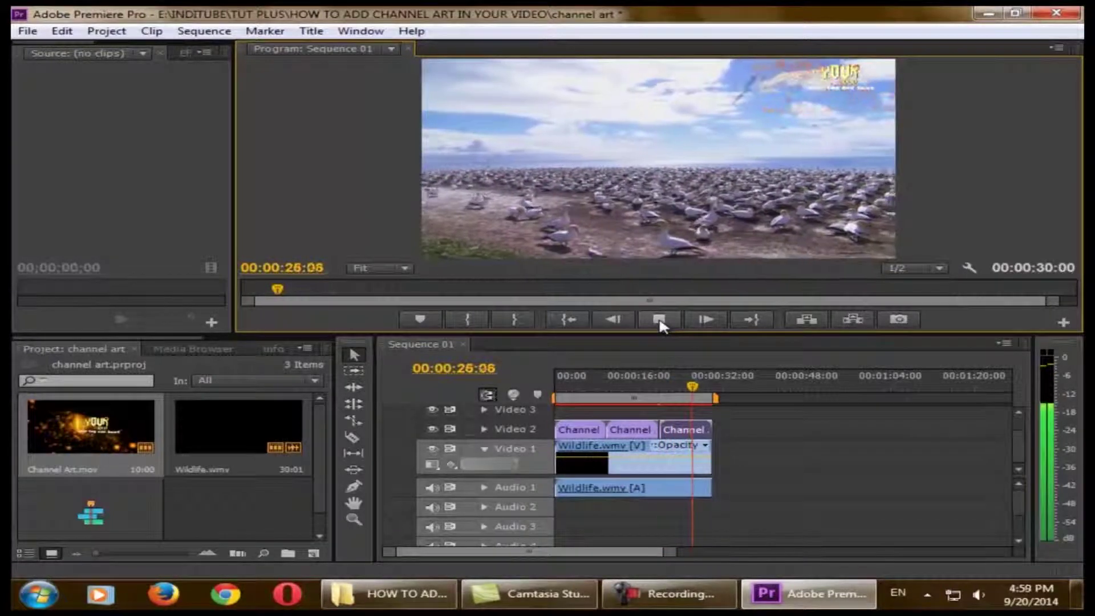
left_click(657, 323)
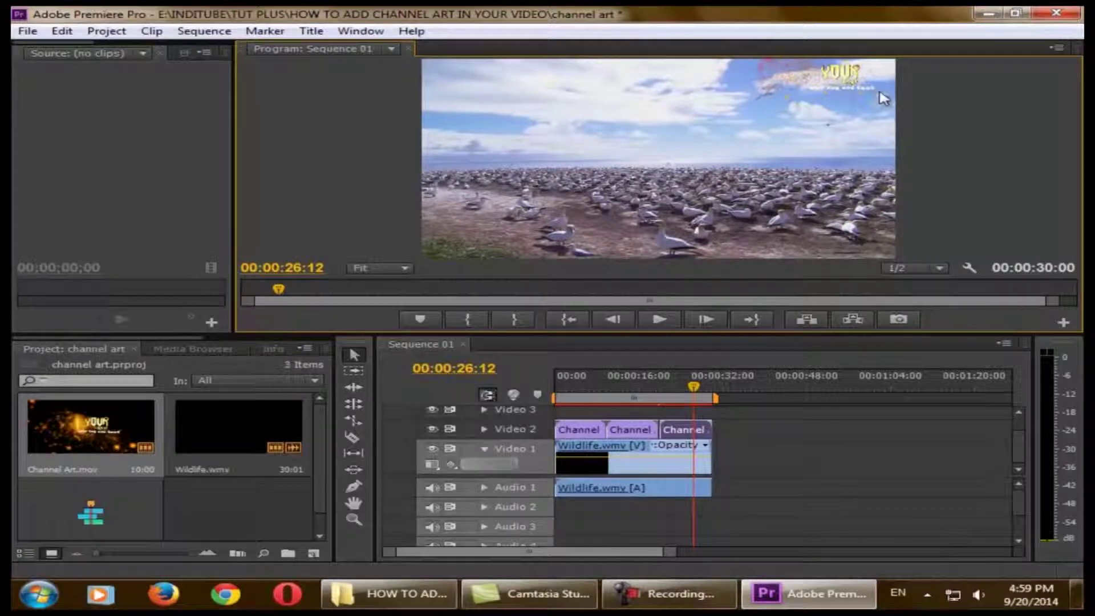
Open Export Settings for Sequence 01 via File > Export > Media and open the Format list
left_click(26, 32)
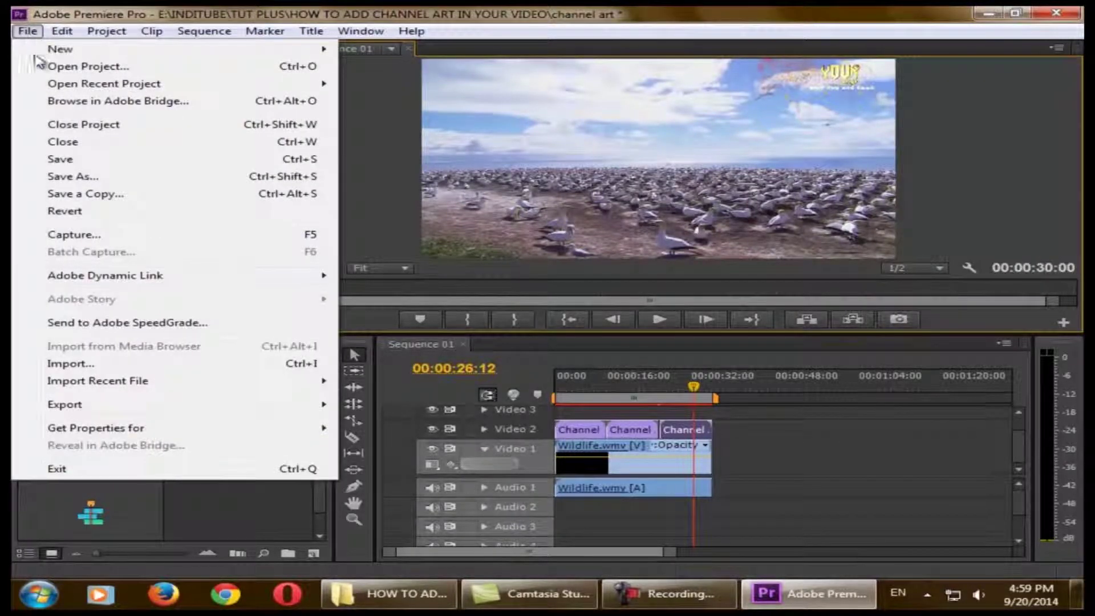
mouse_move(177, 403)
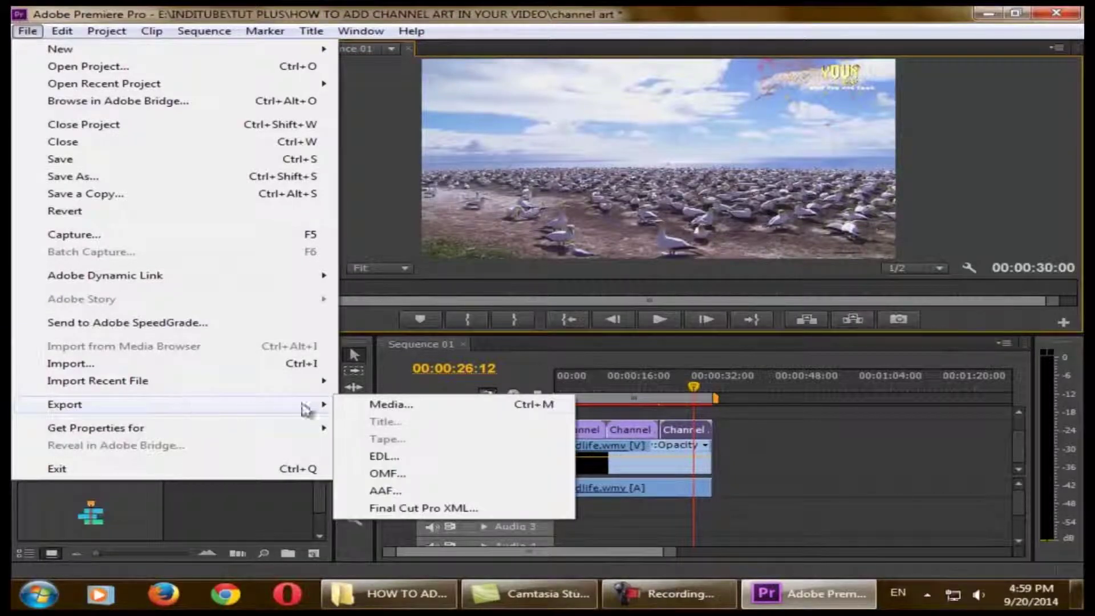
left_click(375, 406)
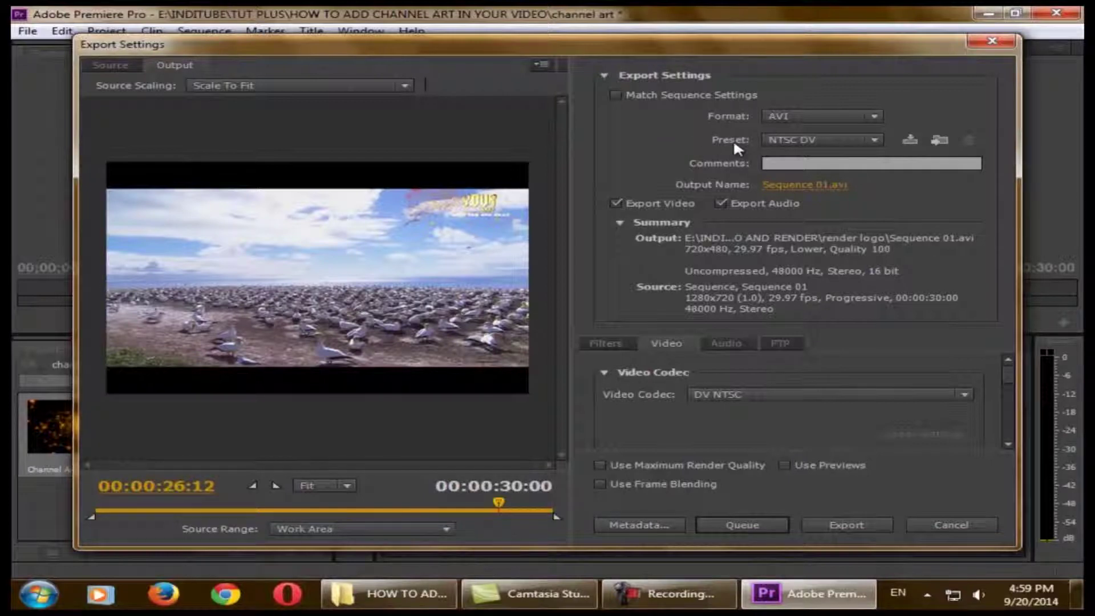
left_click(802, 120)
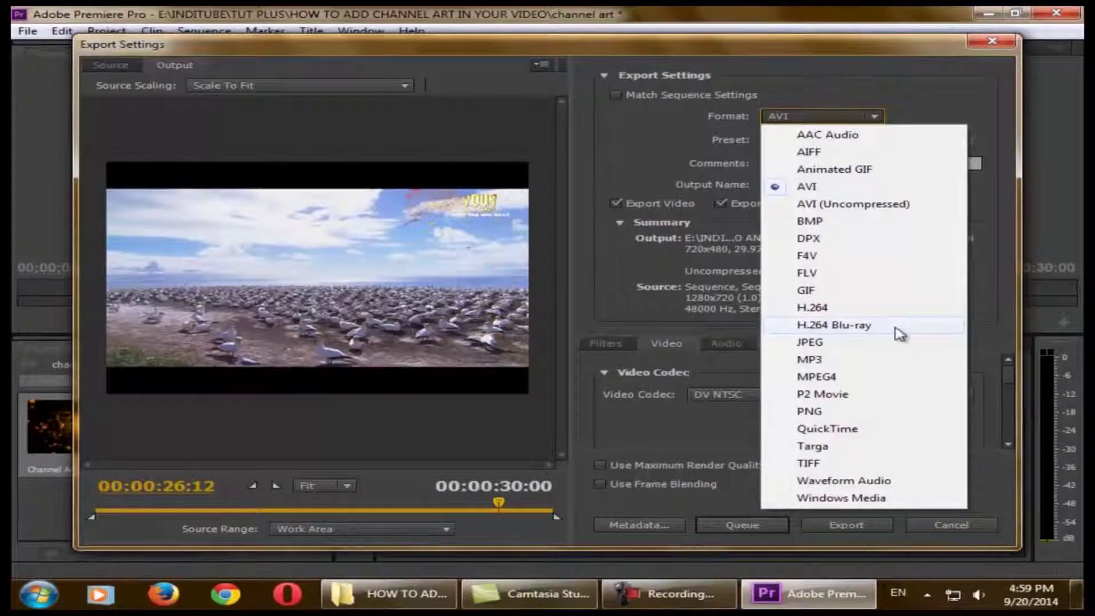
Set the export format to H.264 with the YouTube HD 1080p 25 preset
left_click(863, 310)
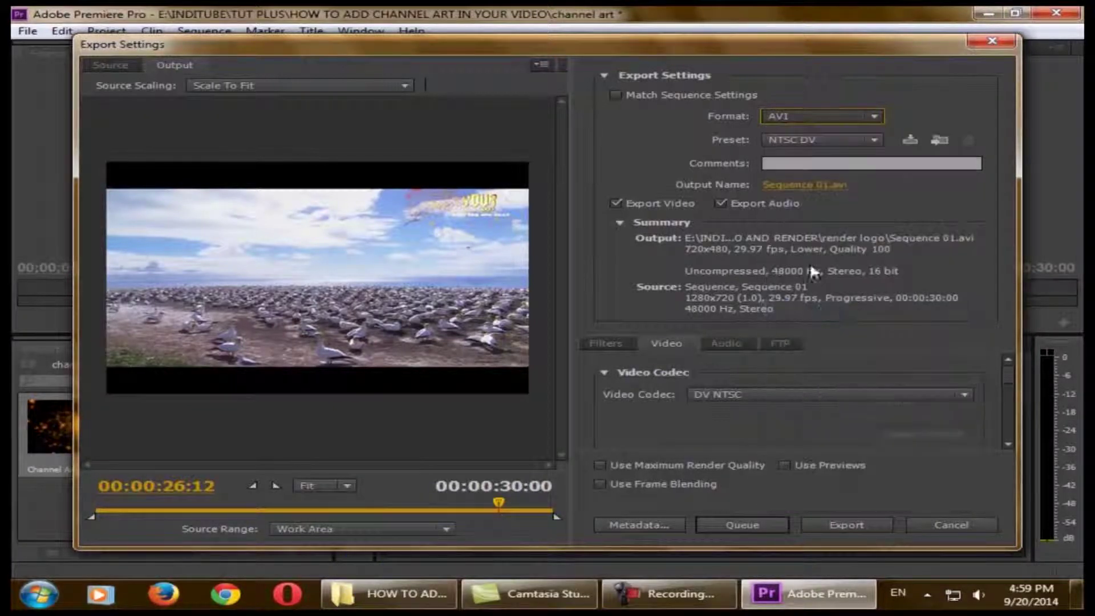
left_click(796, 143)
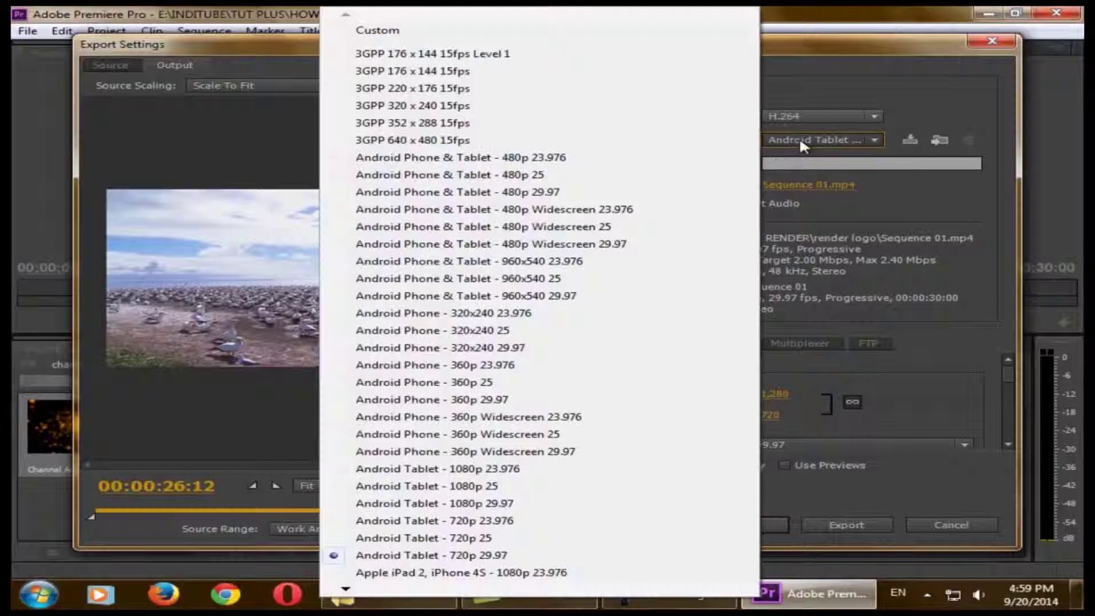
left_click(893, 208)
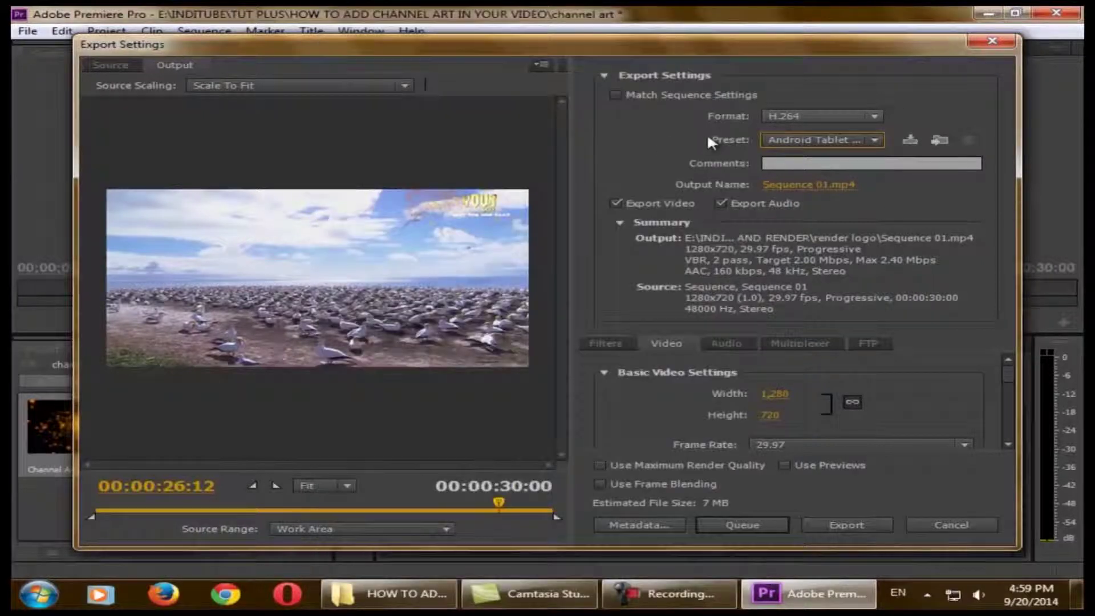
left_click(833, 139)
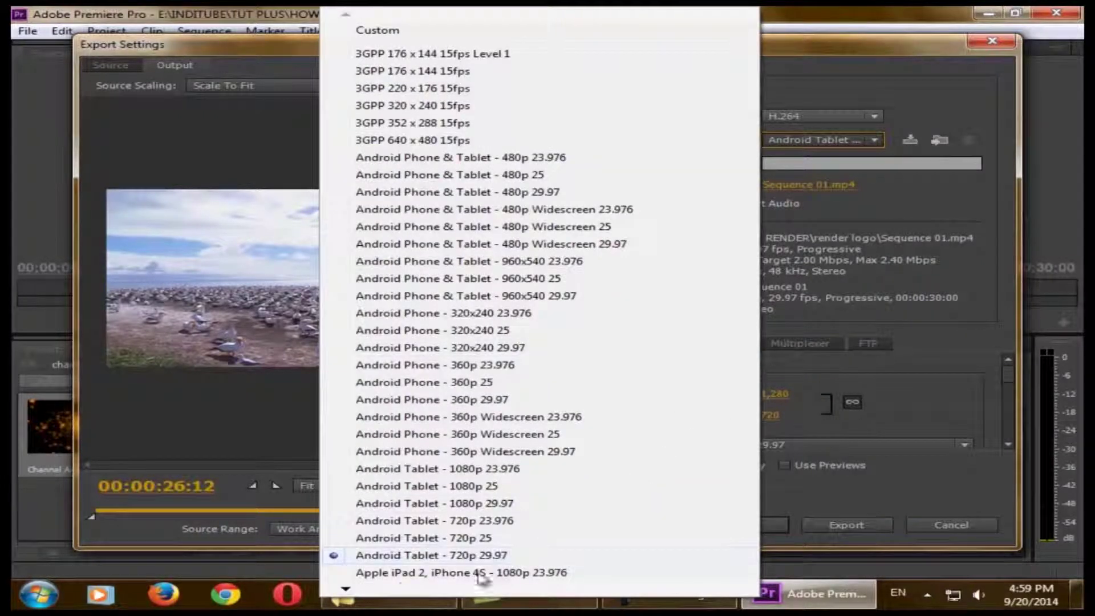
mouse_move(348, 591)
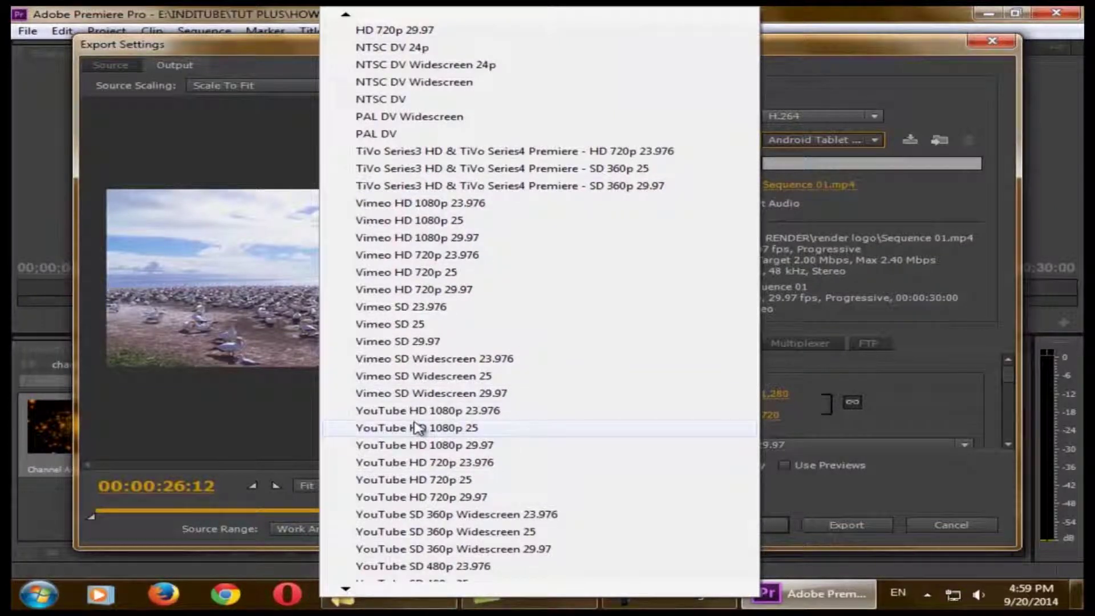
left_click(510, 435)
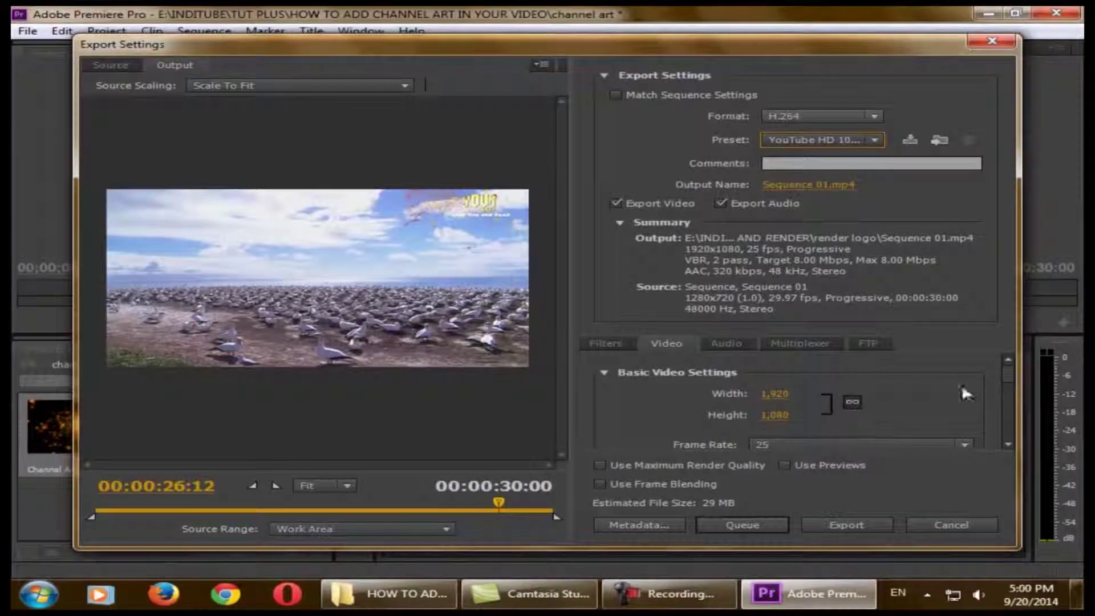
Copy the HOW TO ADD CHANNEL ART IN YOUR VIDEO folder path from Explorer for the output location
left_click(824, 186)
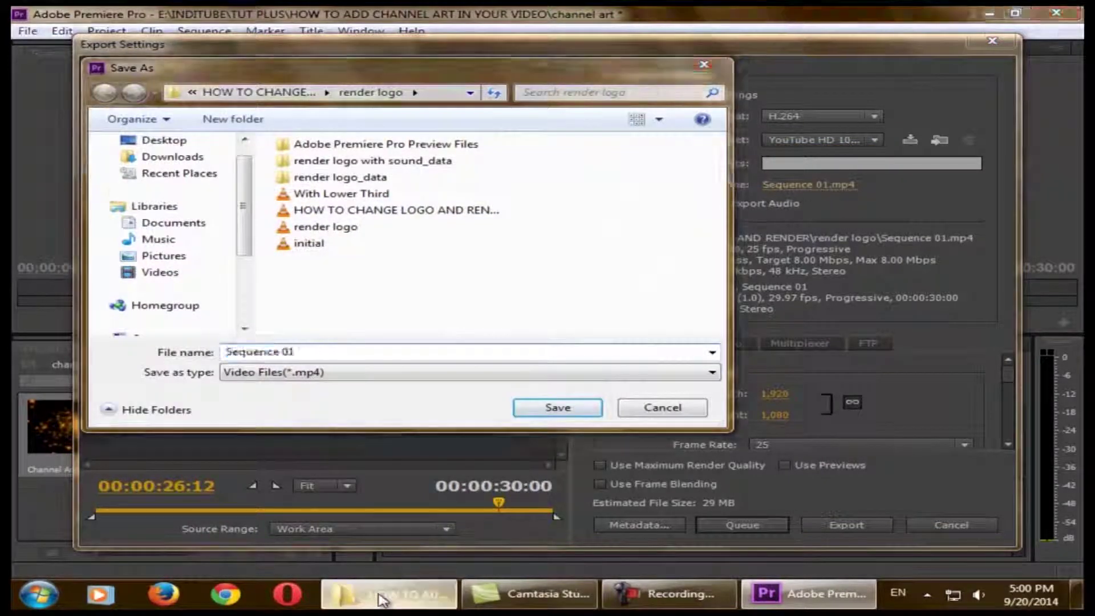
left_click(342, 593)
left_click(712, 36)
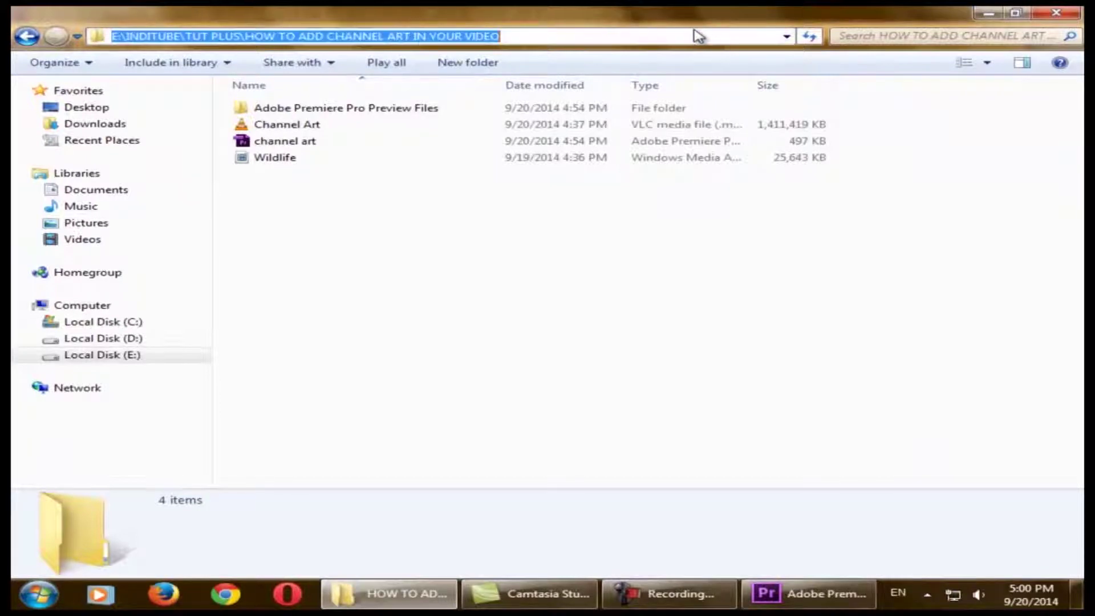
right_click(686, 33)
left_click(738, 84)
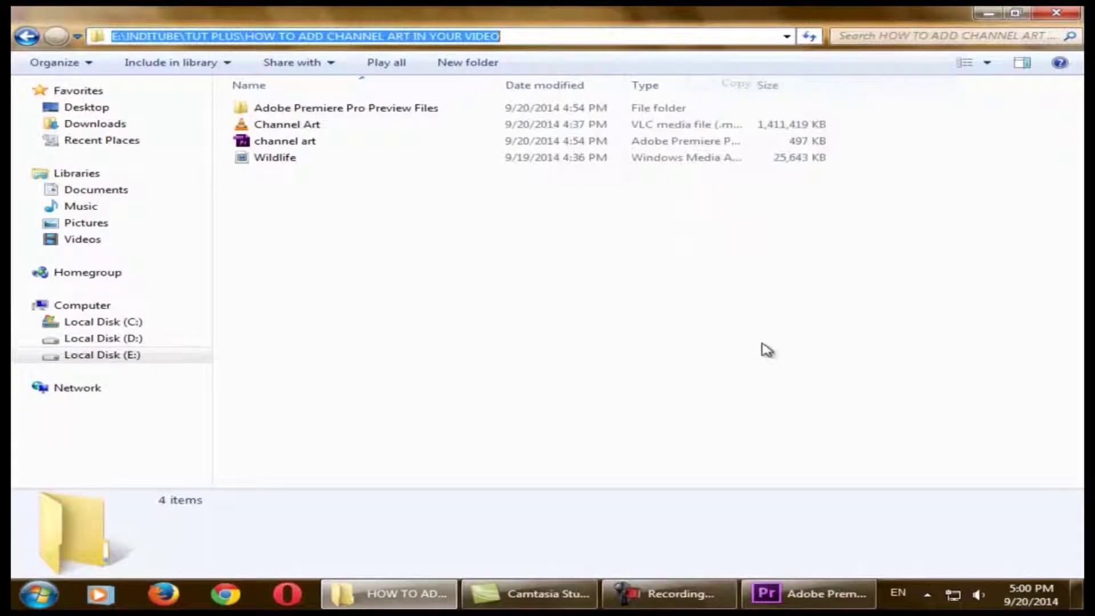
Point the save dialog at that folder and name the export 'video with channel art'
left_click(795, 599)
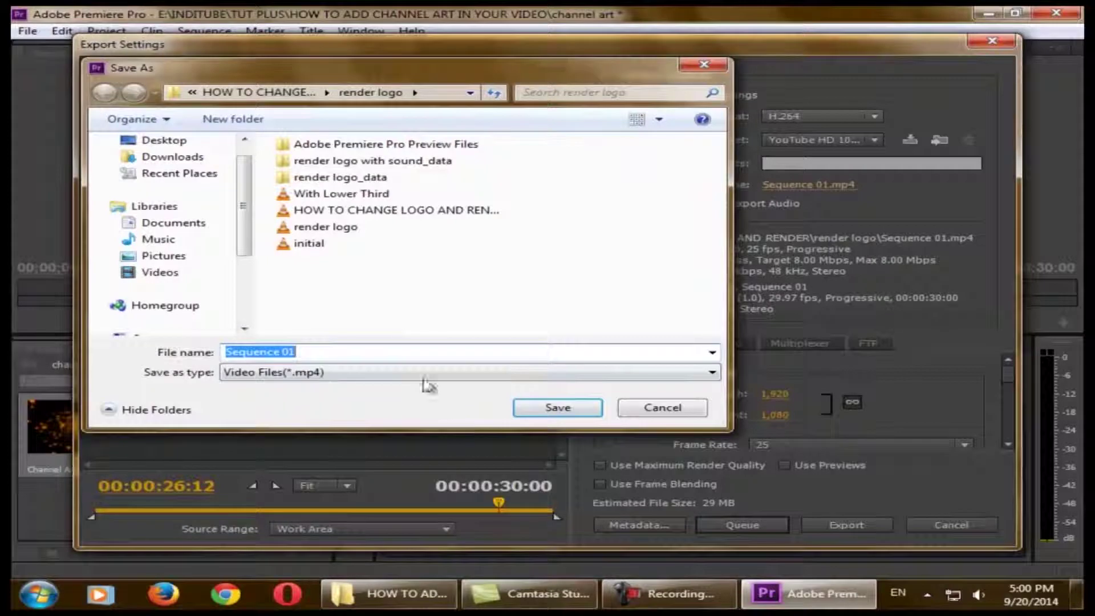
right_click(420, 352)
left_click(470, 421)
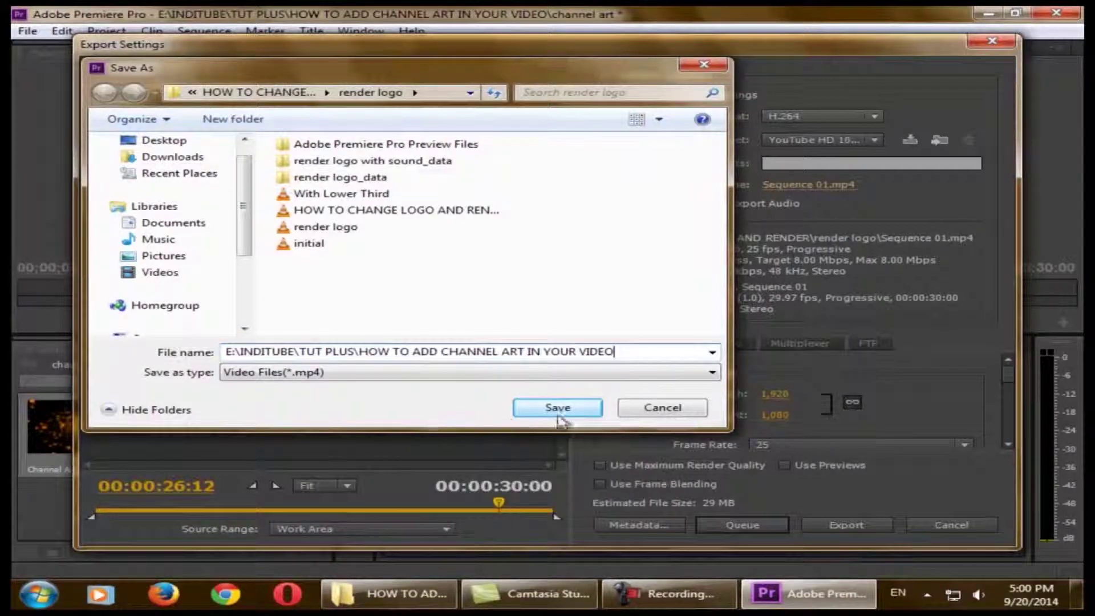
left_click(557, 408)
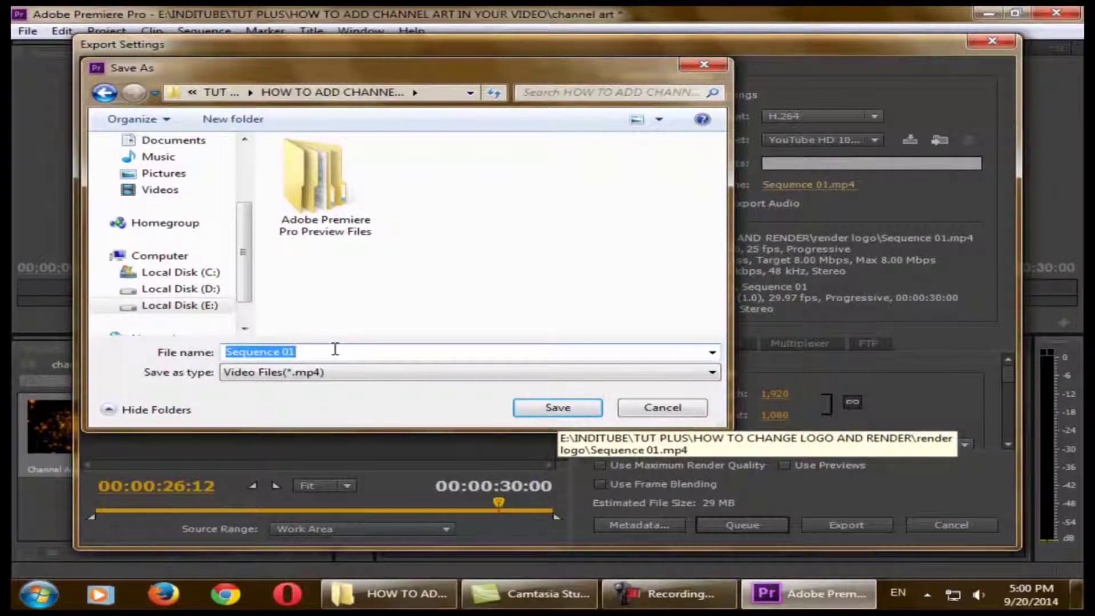
type("video ")
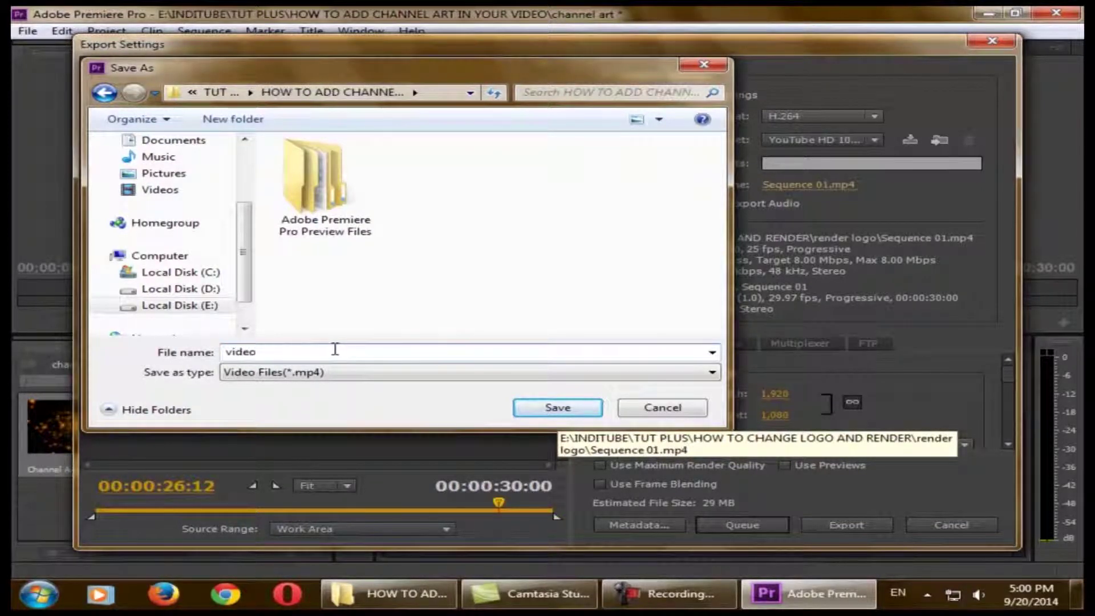
type("wiu")
type("th channel art")
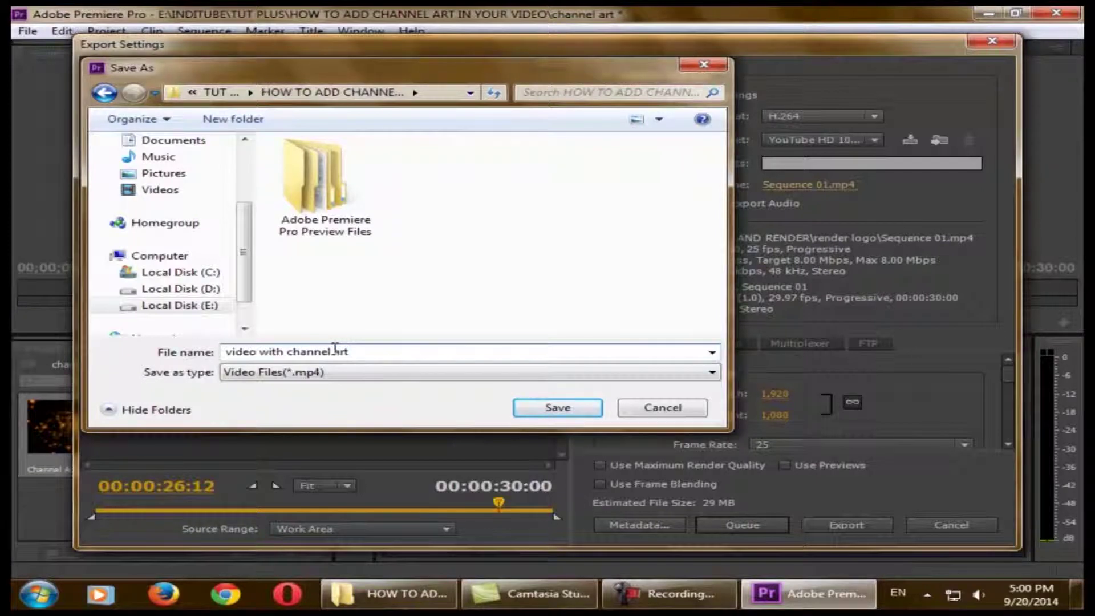
left_click(558, 408)
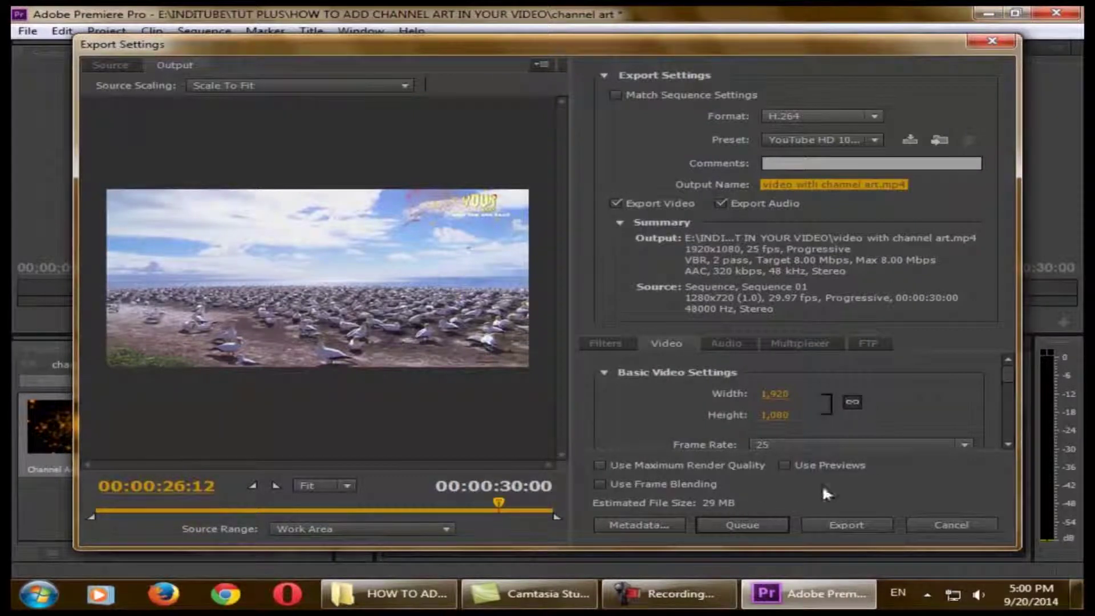
Set the Target Bitrate to 2 Mbps, cutting the estimated file size to 8 MB
left_click_drag(1008, 372, 984, 401)
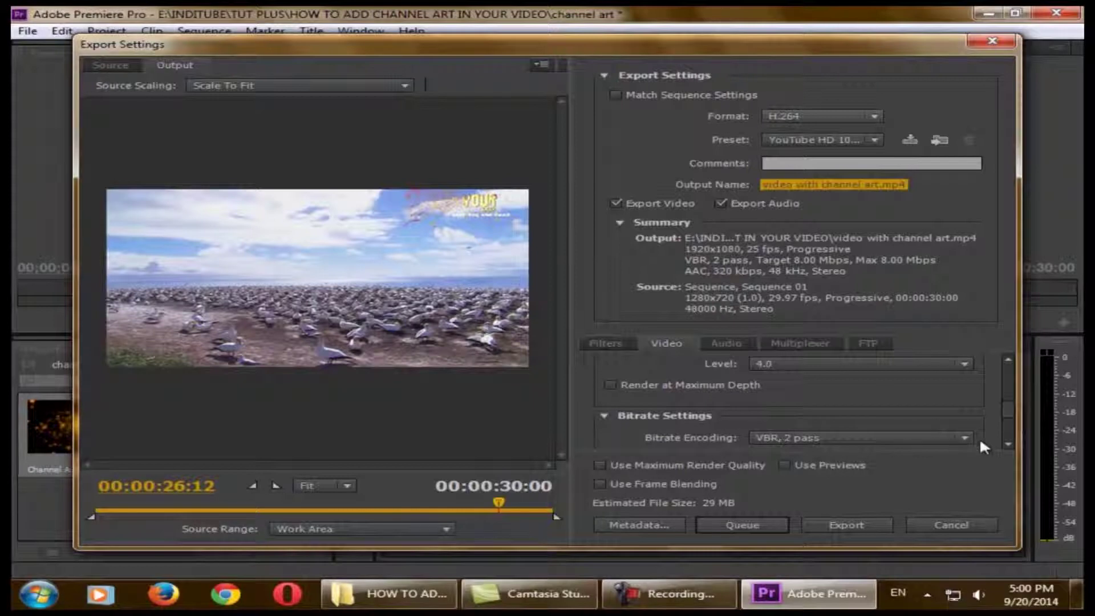
scroll(1006, 415, "down", 2)
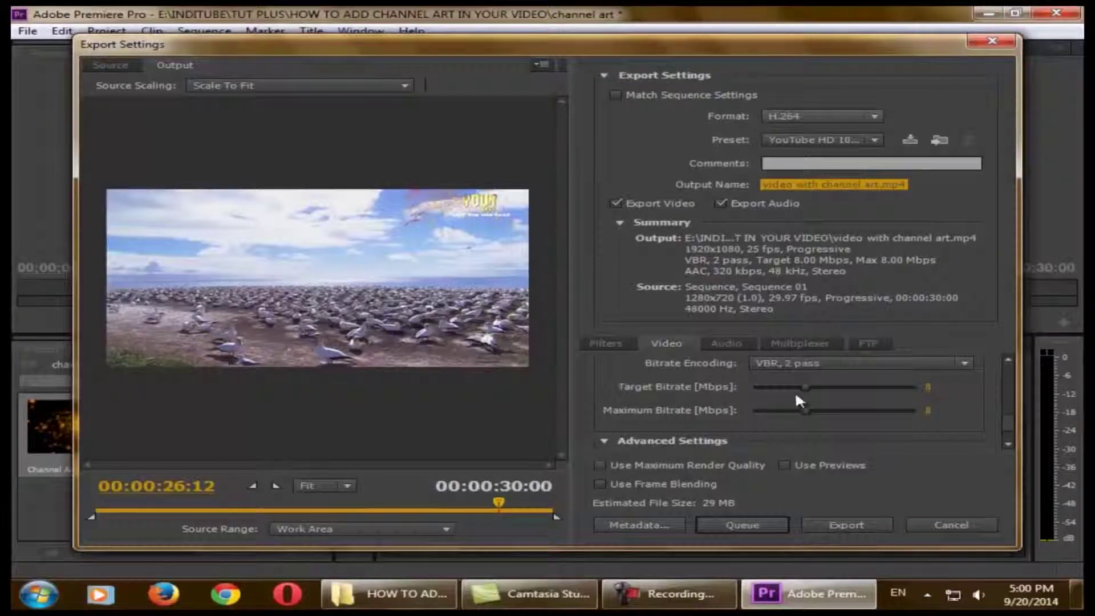
left_click_drag(805, 388, 781, 384)
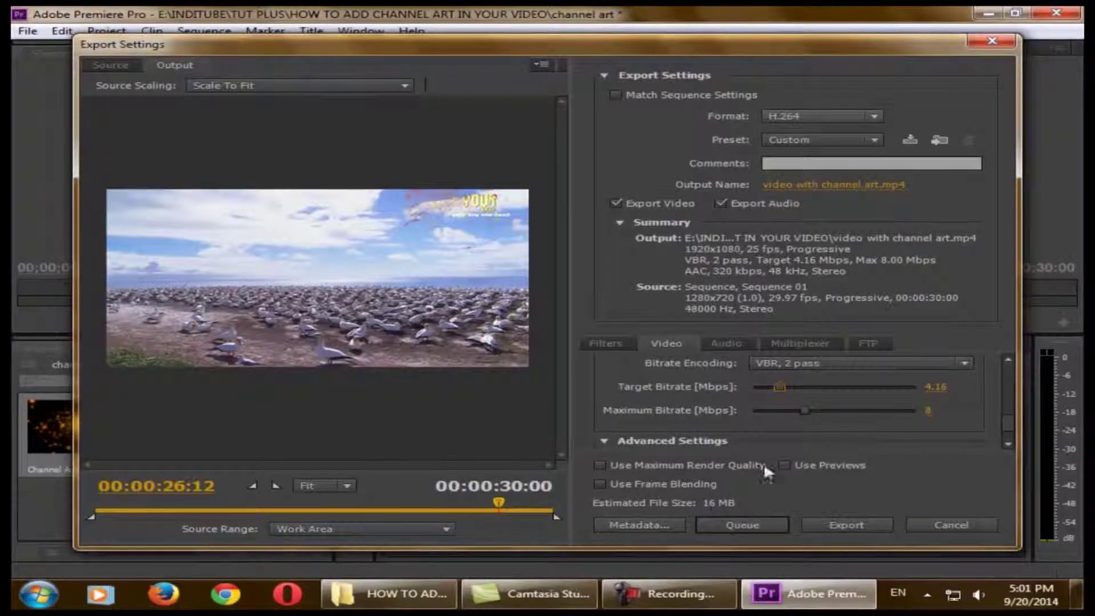
left_click_drag(780, 388, 838, 388)
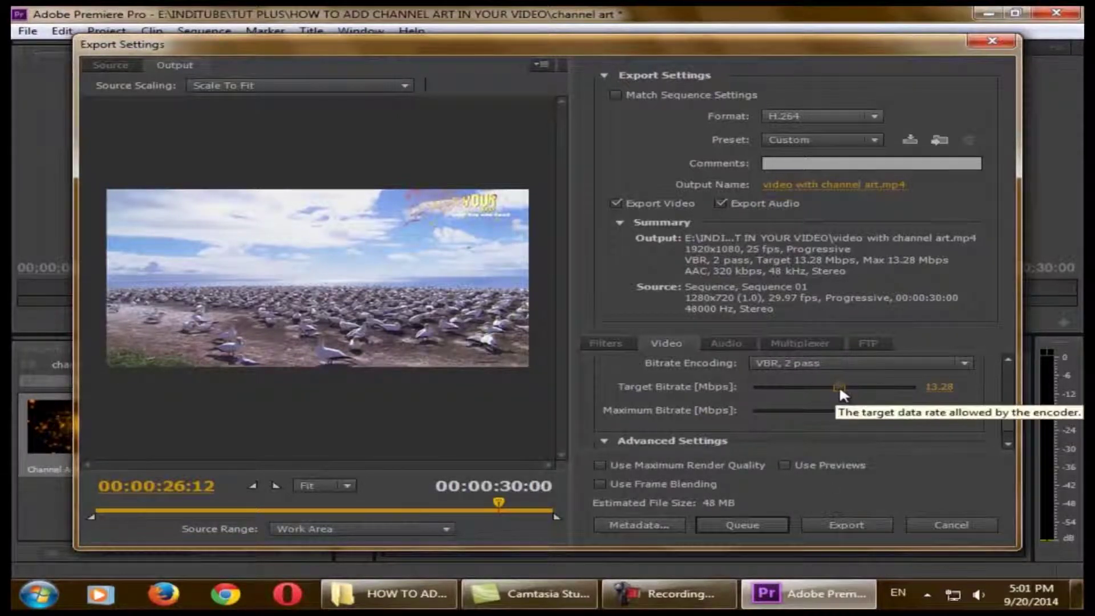
left_click_drag(837, 388, 791, 386)
left_click(941, 389)
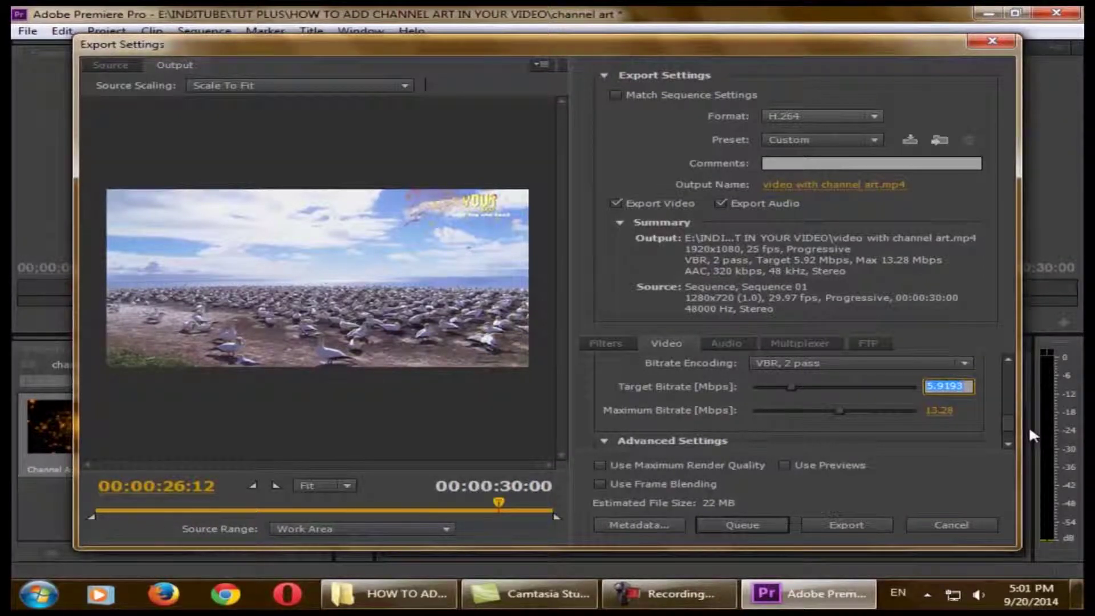
type("2")
key("Return")
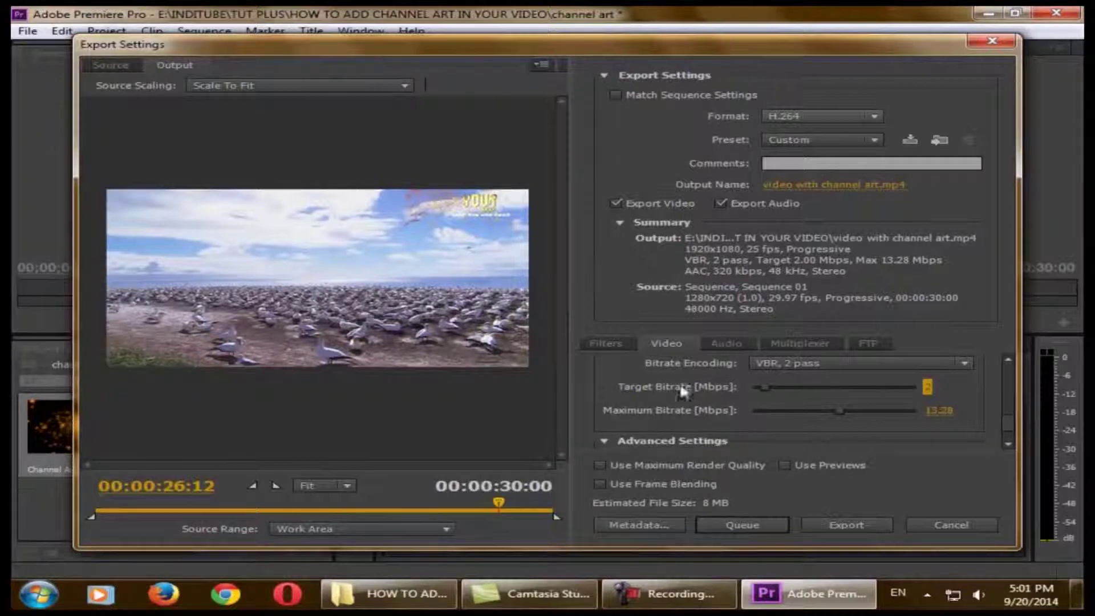
Export the video, then open 'video with channel art.mp4' from Explorer in VLC
left_click(834, 524)
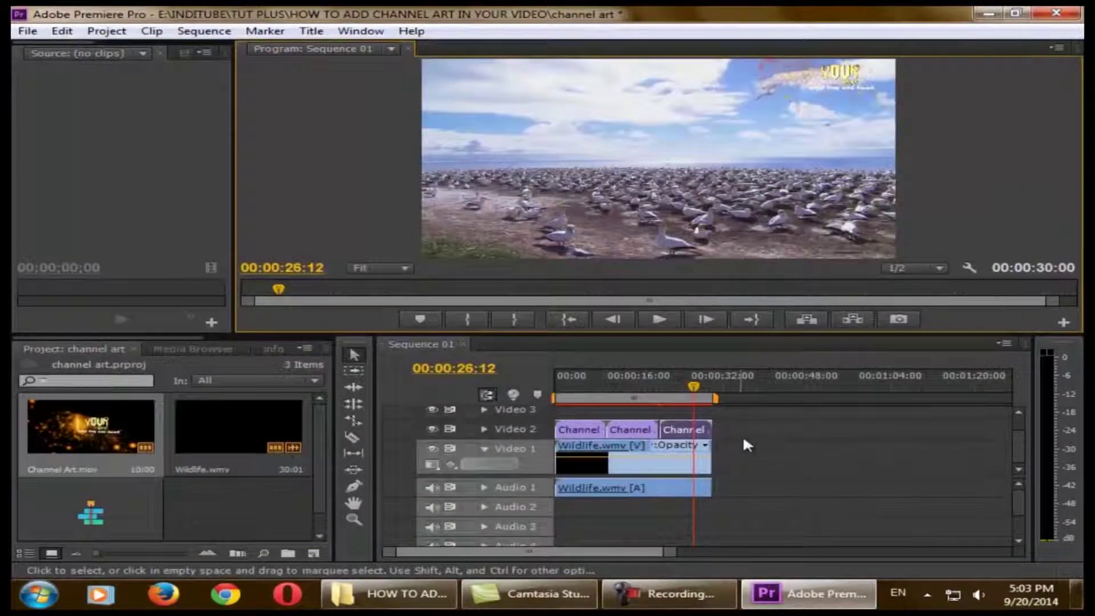
left_click(393, 593)
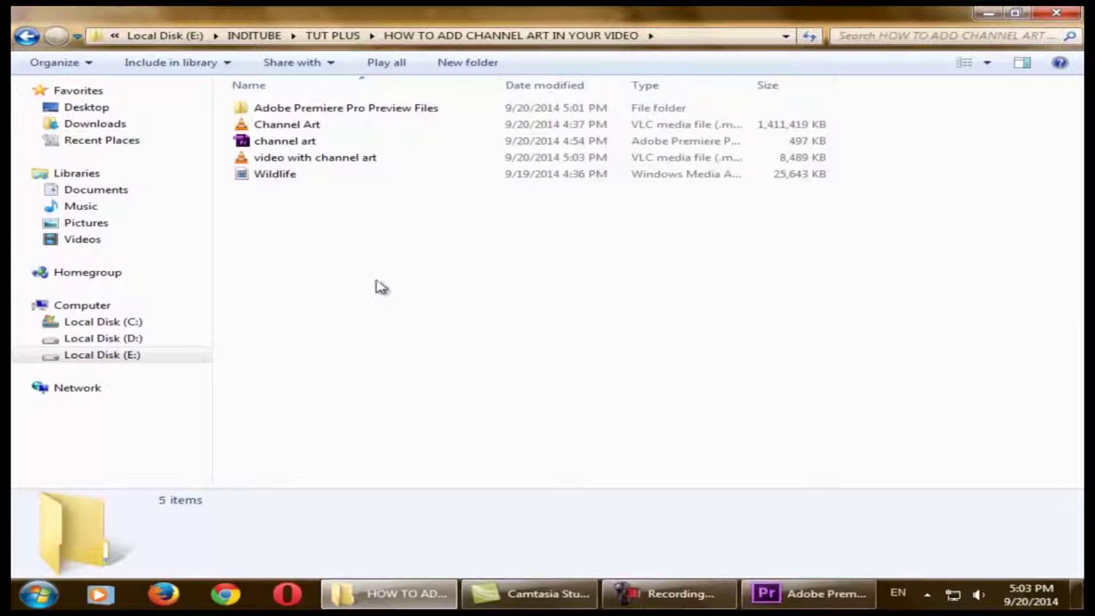
left_click(267, 161)
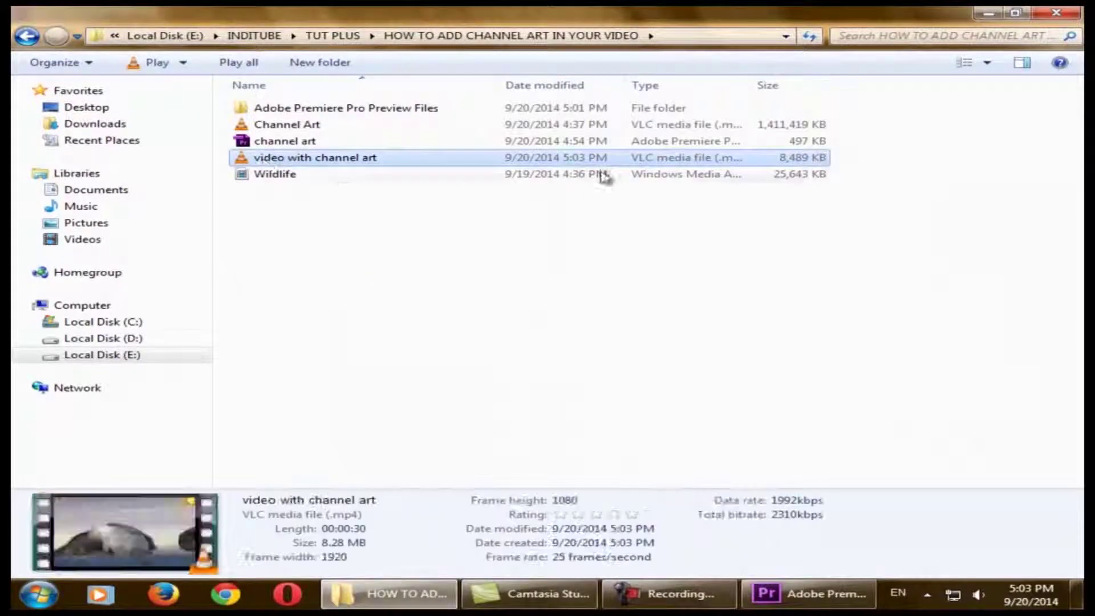
double_click(323, 164)
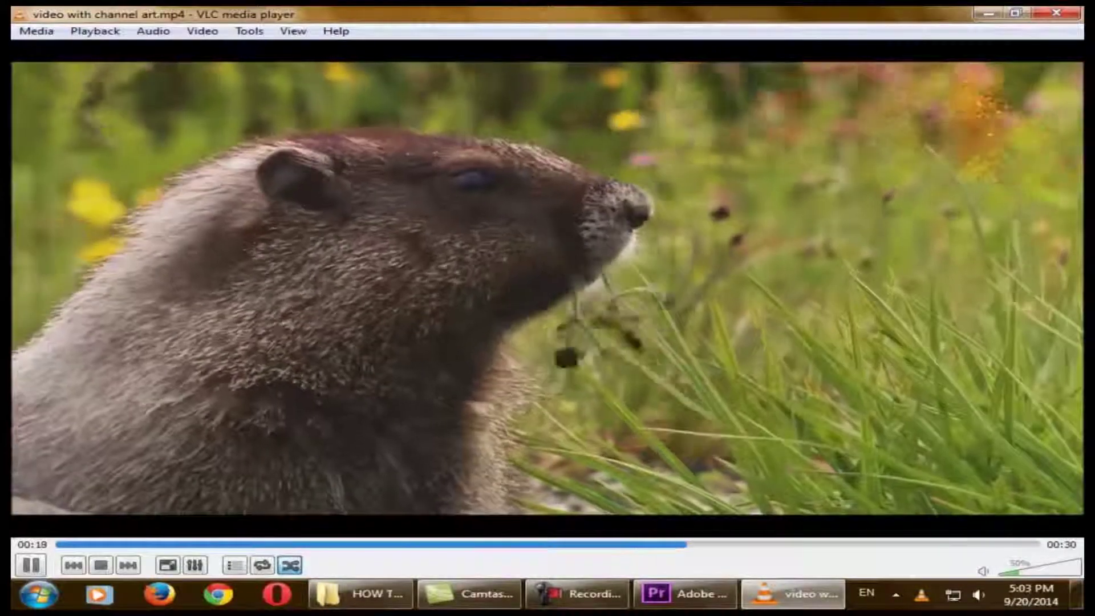
Stop VLC playback after checking the YOUR LOGO art in the top-right corner
key("s")
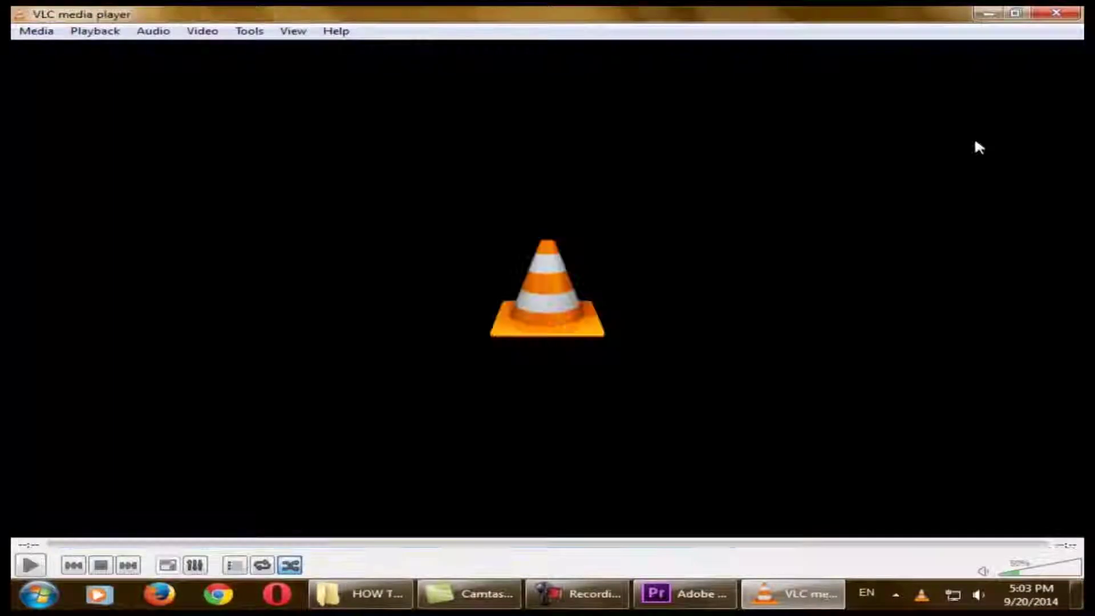